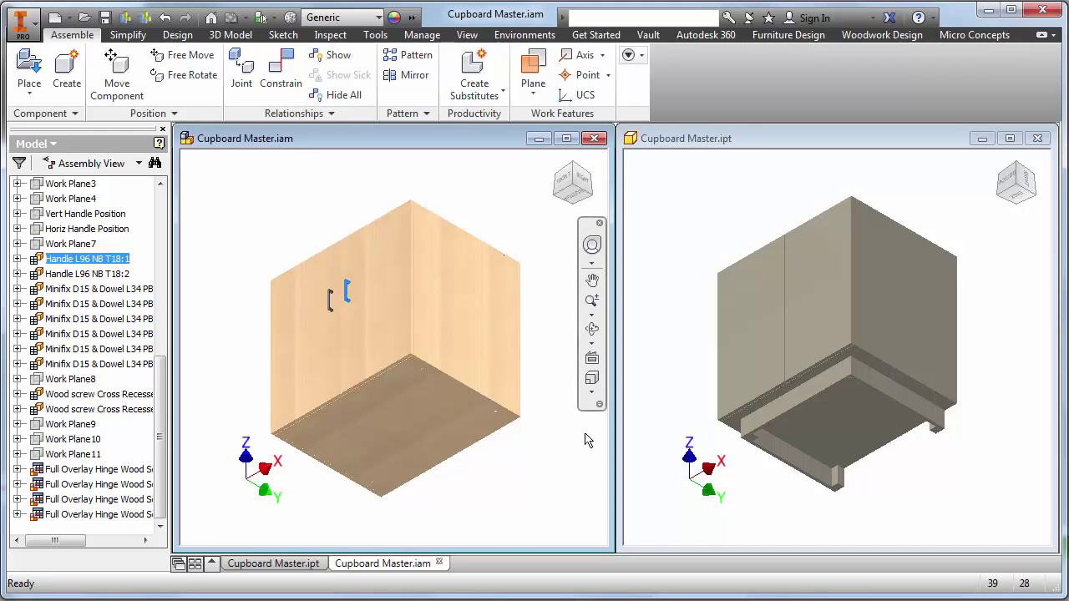
Step: In the master part, select the solid bodies from Plinth Blocking4 up to RH Plinth
left_click(582, 451)
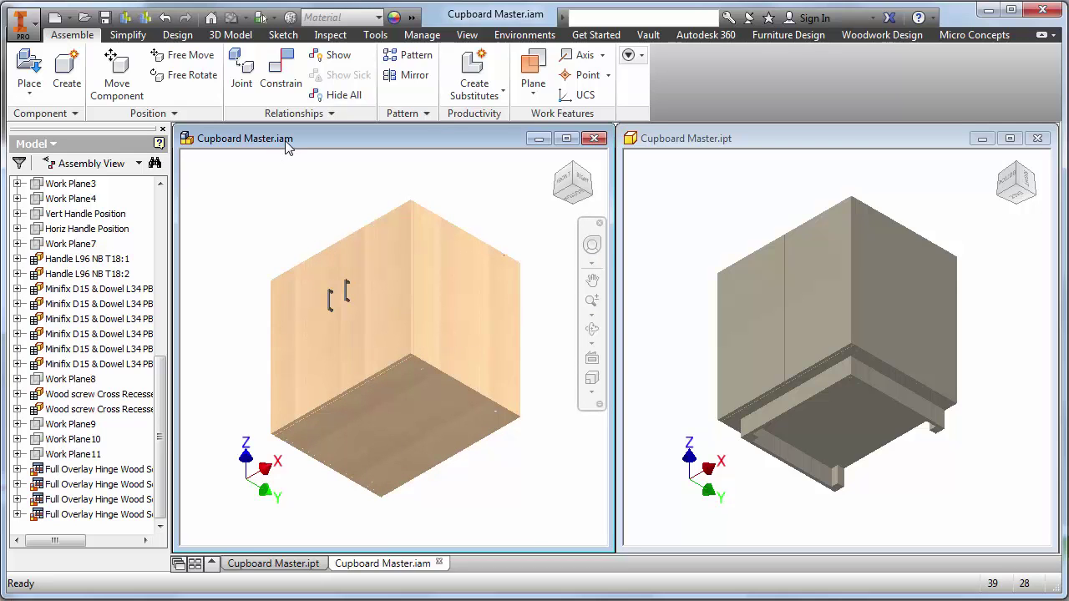
left_click(697, 163)
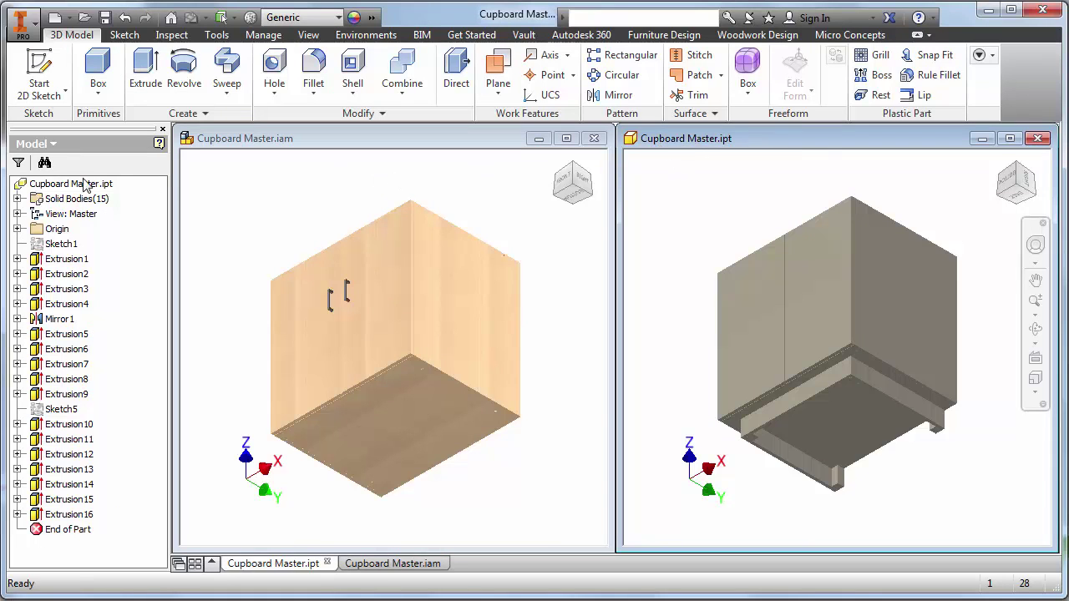
left_click(18, 198)
left_click(91, 425)
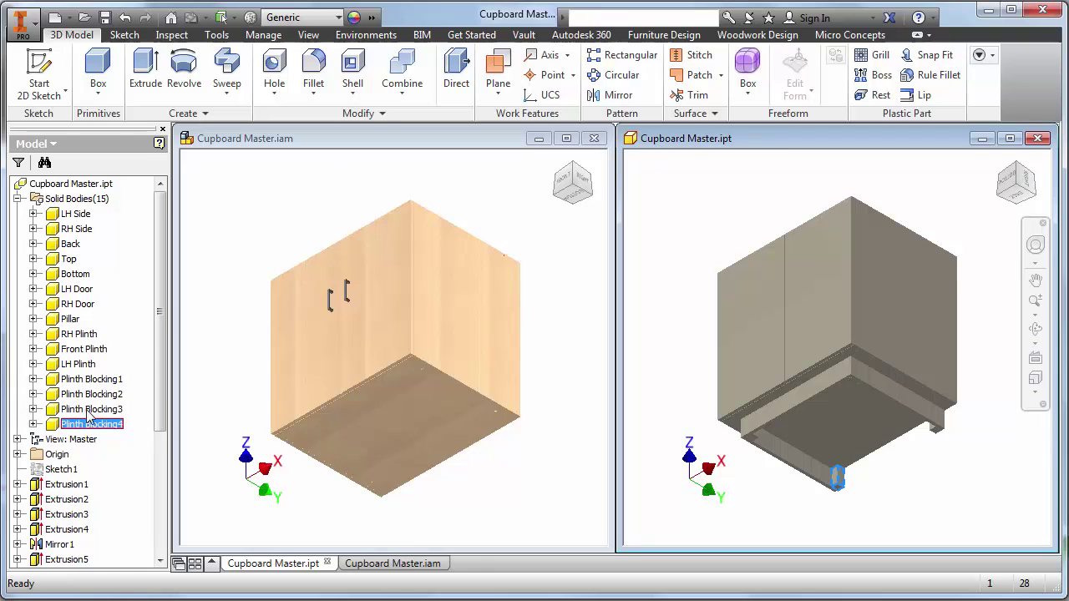
left_click_drag(93, 386, 81, 343)
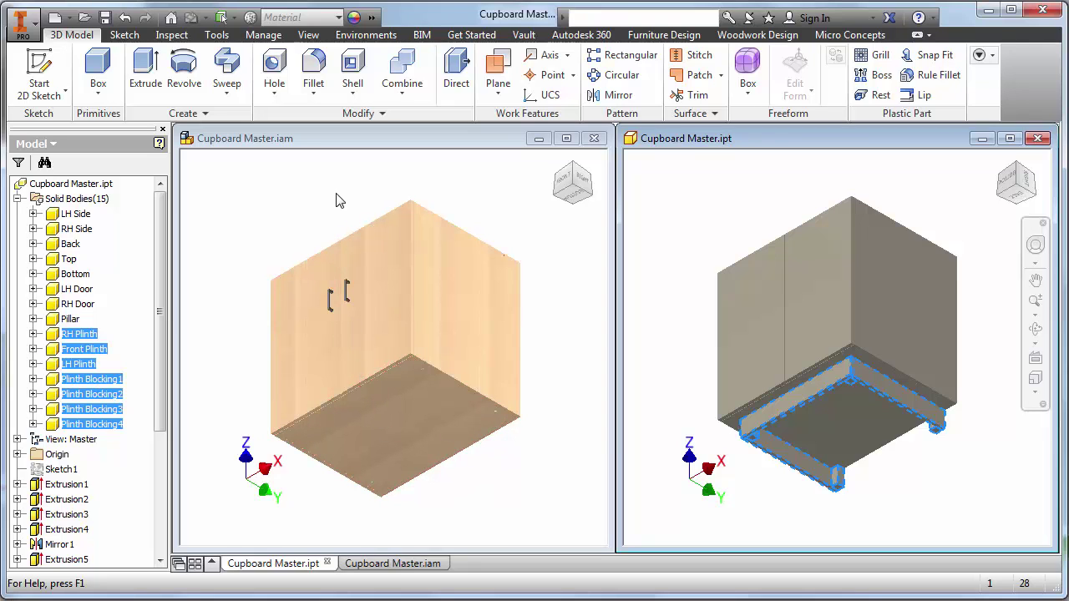
Step: Start Make Components on the plinth bodies, targeting the existing Cupboard Master.iam assembly
left_click(263, 34)
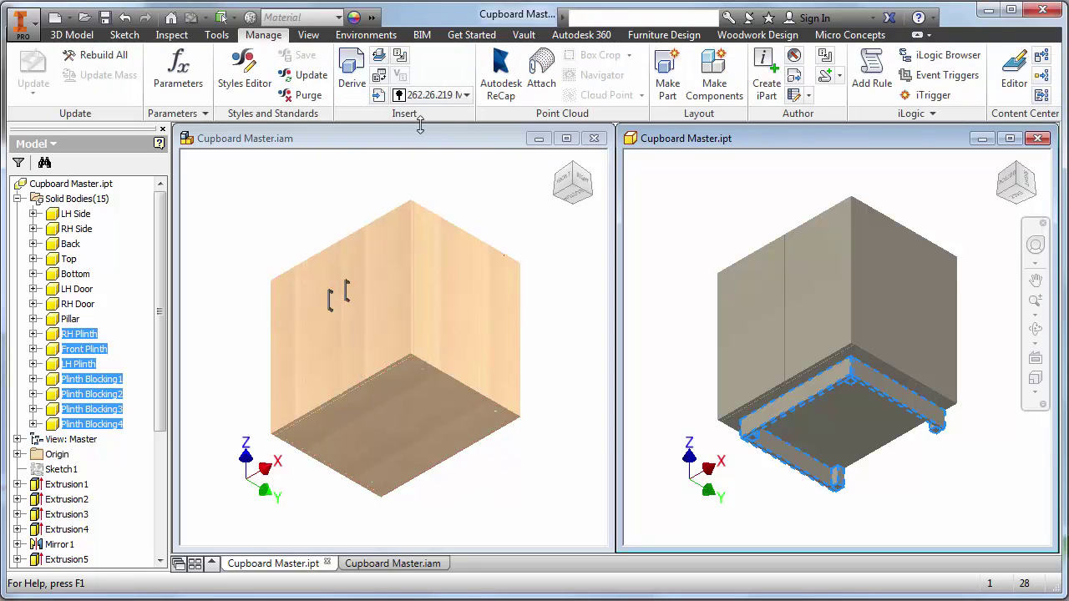
left_click(714, 79)
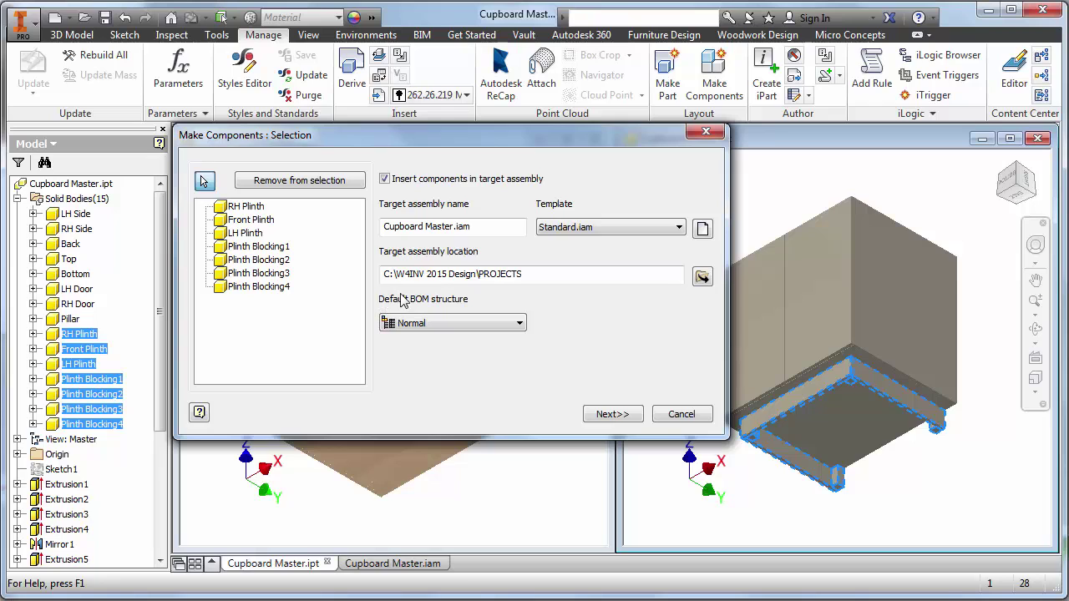
left_click(477, 268)
left_click(702, 278)
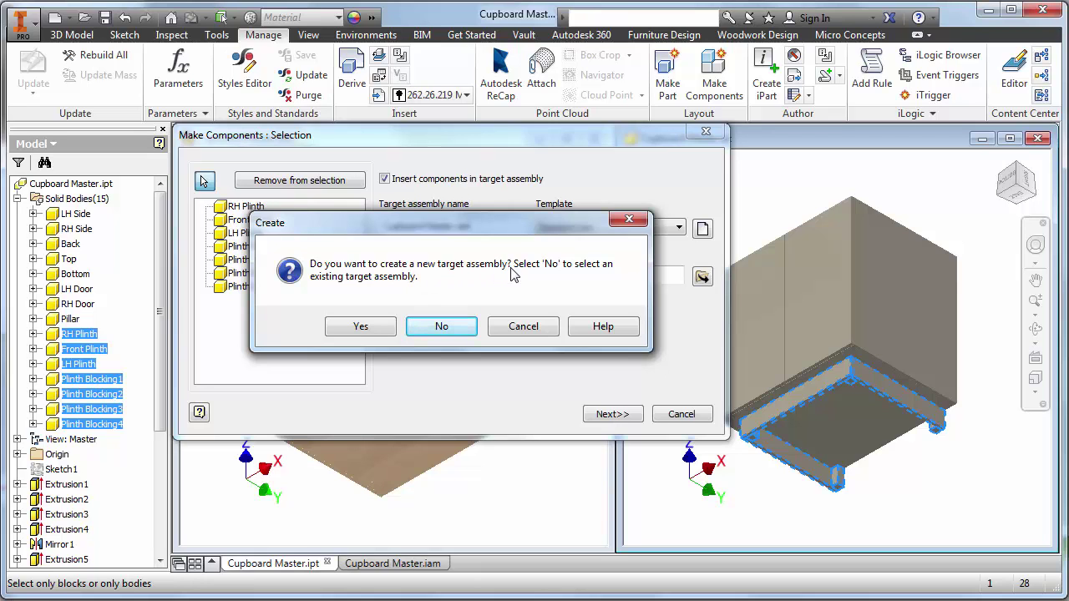
left_click(442, 327)
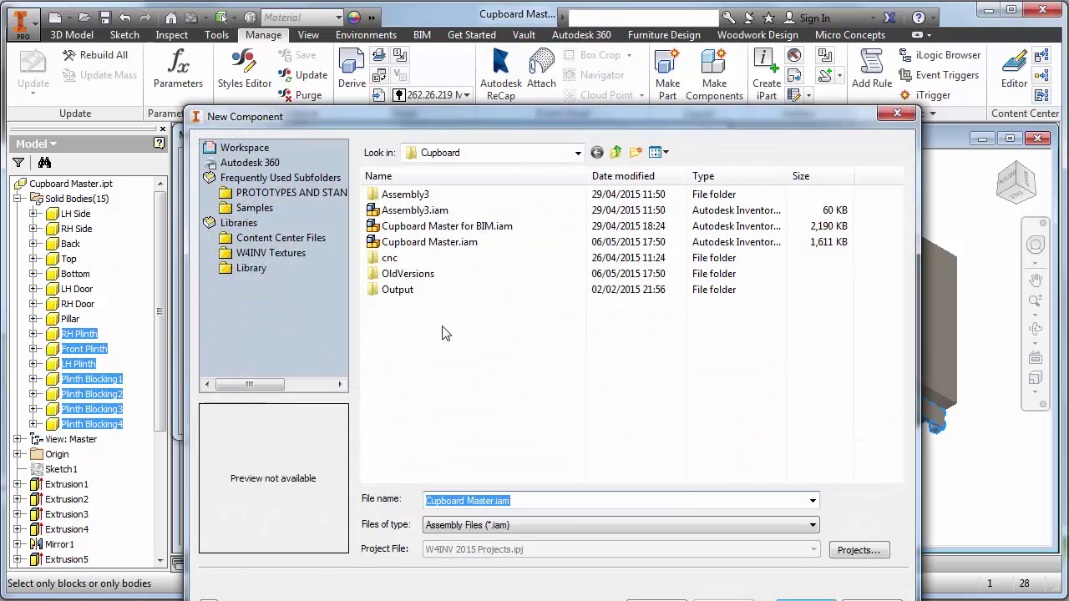
left_click_drag(511, 133, 466, 74)
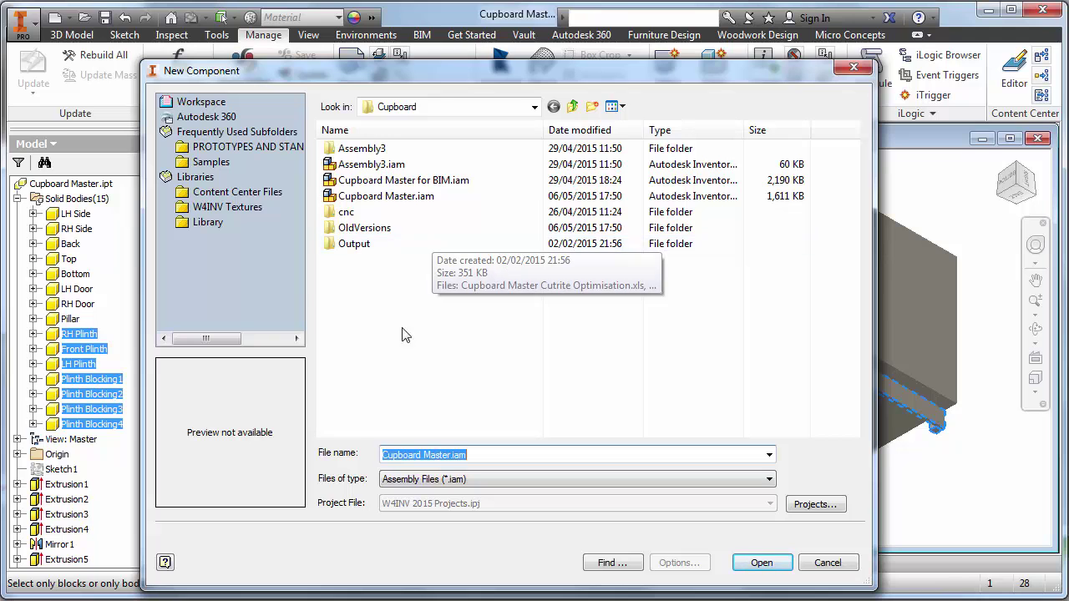
left_click(374, 199)
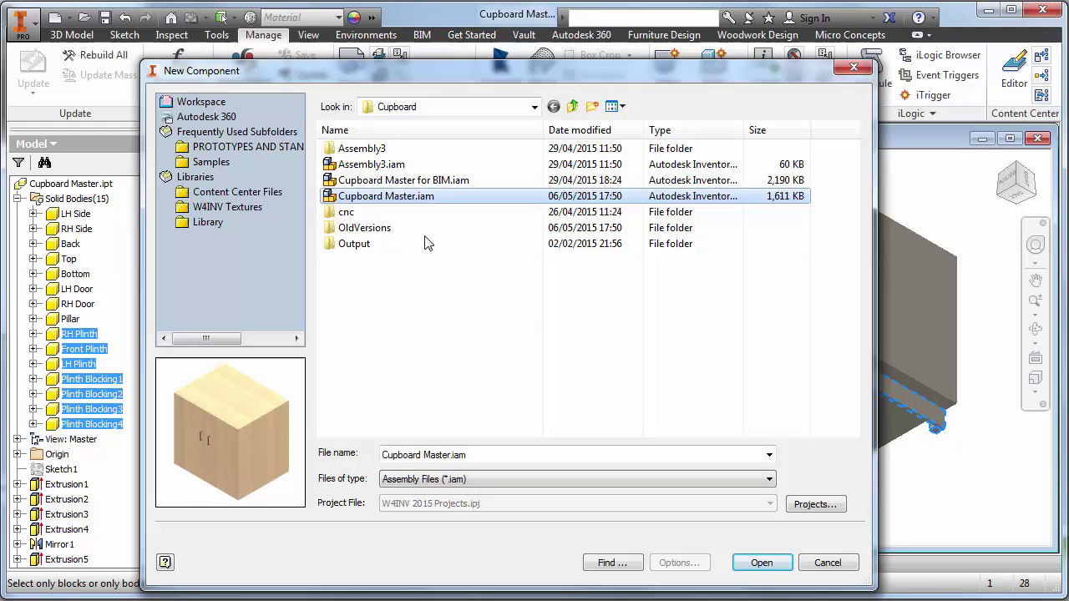
left_click(777, 564)
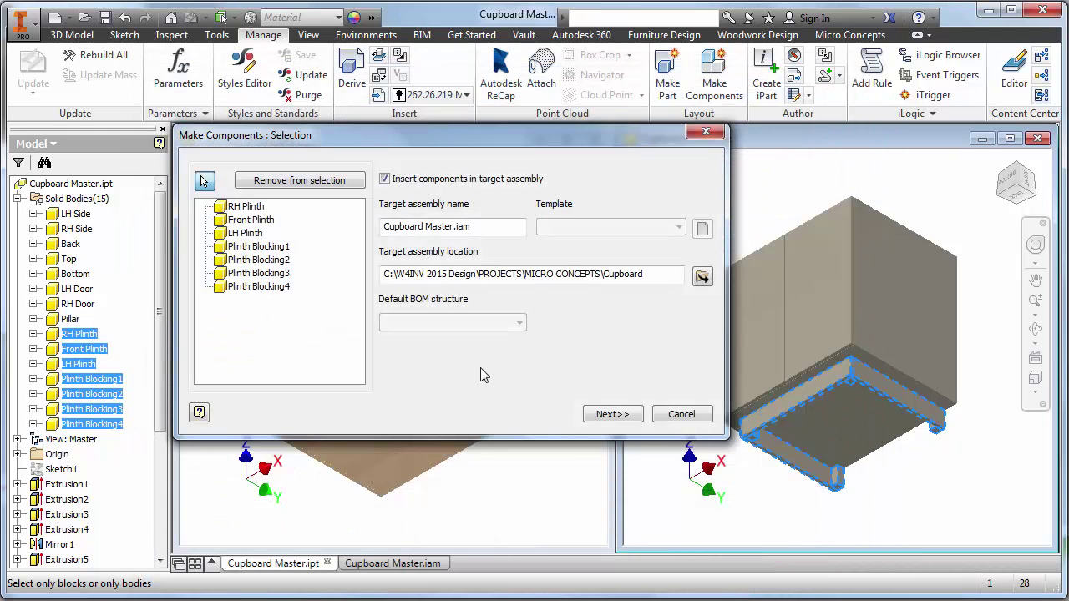
left_click(618, 415)
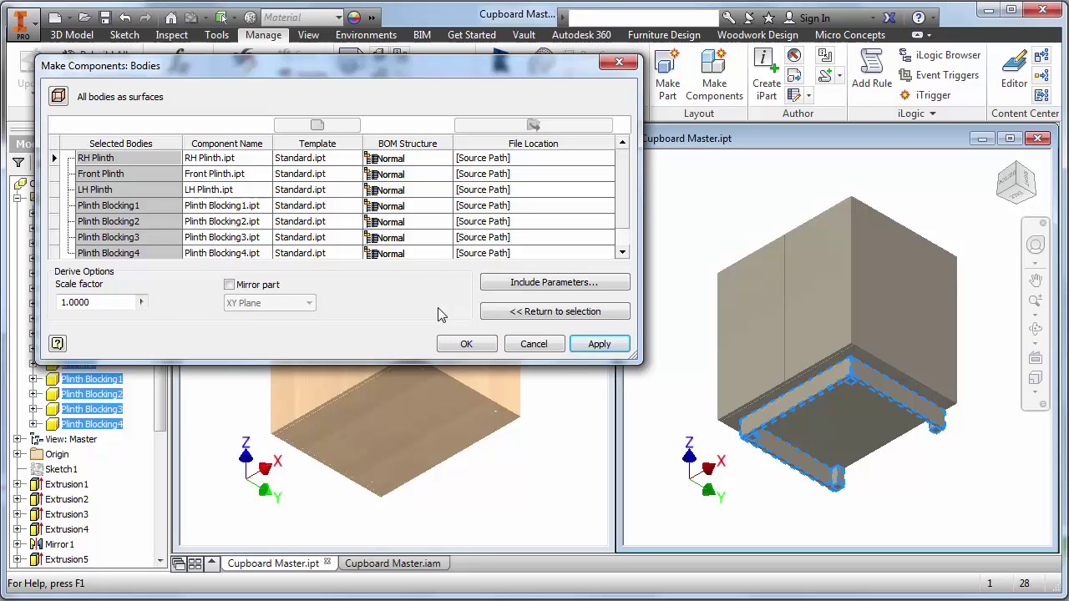
Step: Accept default part names, Standard.ipt template and Normal BOM to create the seven plinth parts
left_click(466, 344)
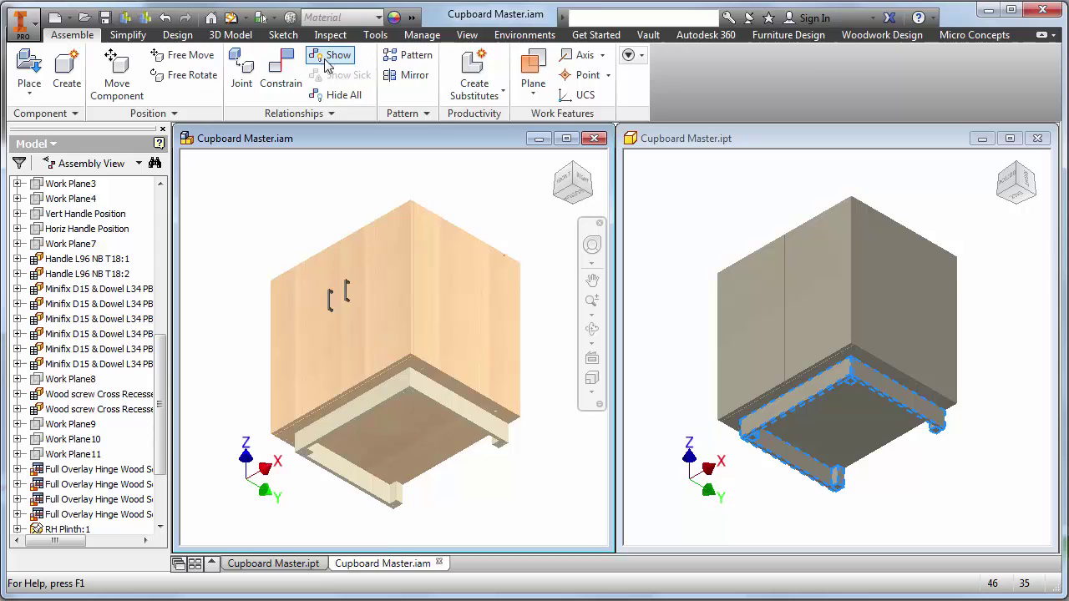
Step: Maximize the assembly window and save Cupboard Master.iam with all its new plinth part files
left_click(566, 138)
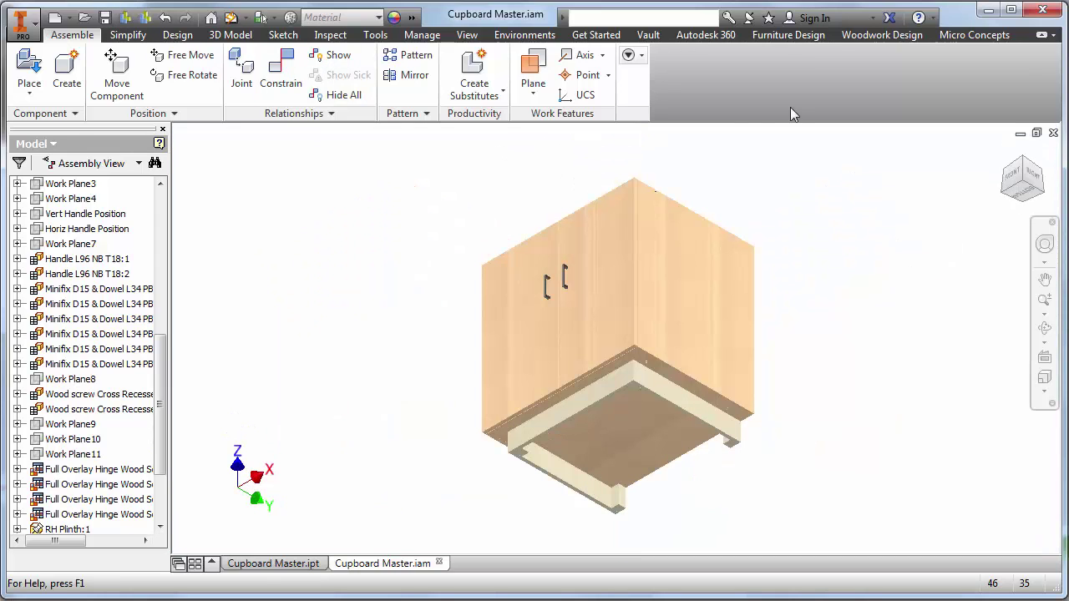
left_click(105, 17)
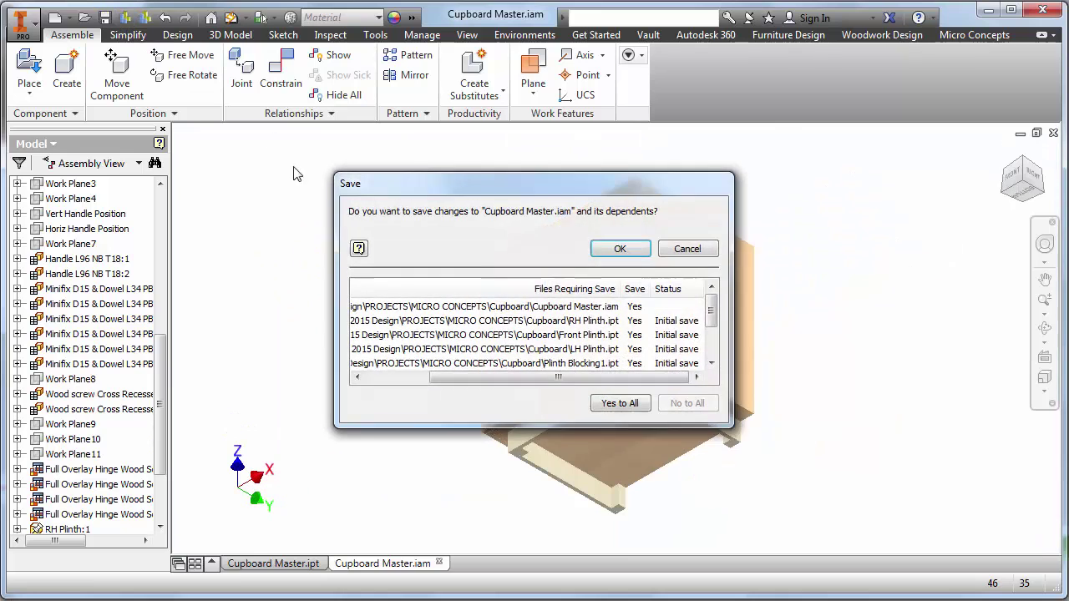
left_click(619, 248)
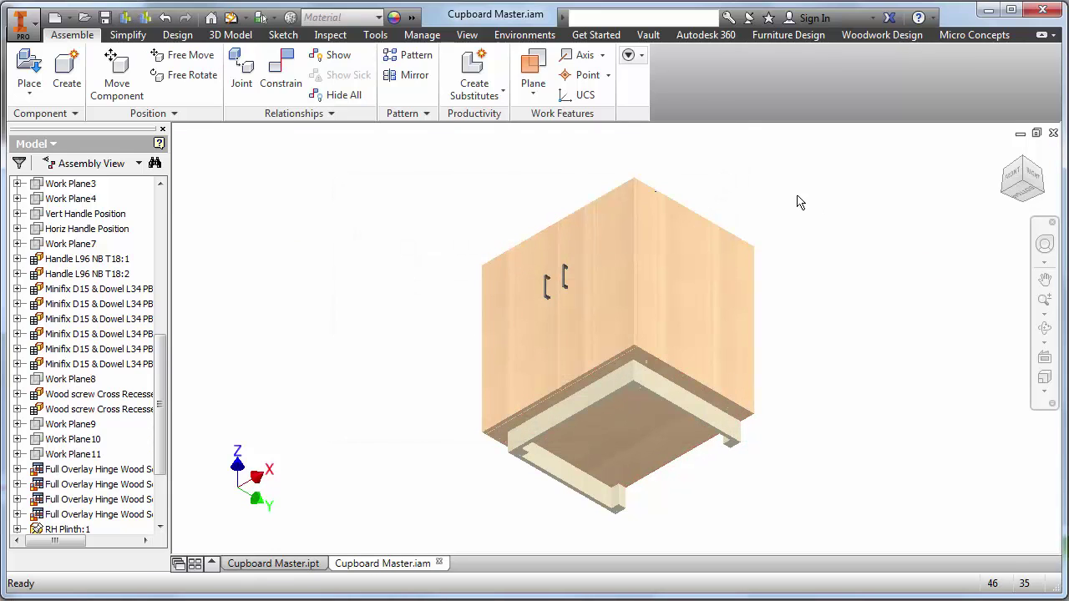
left_click(885, 35)
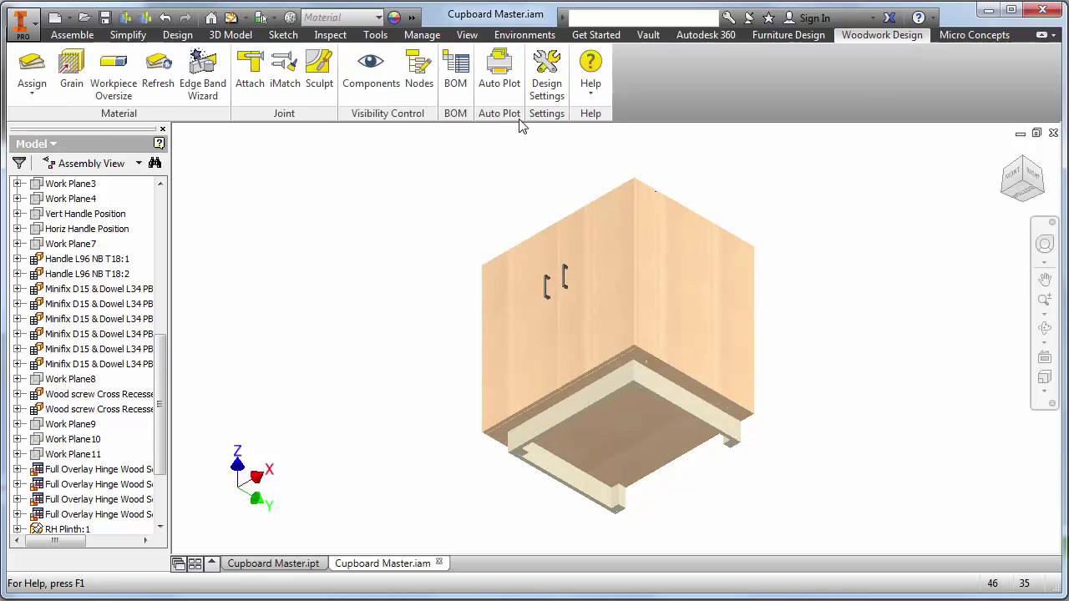
Step: Start Material Assignment and bring the plinth into view
left_click(34, 74)
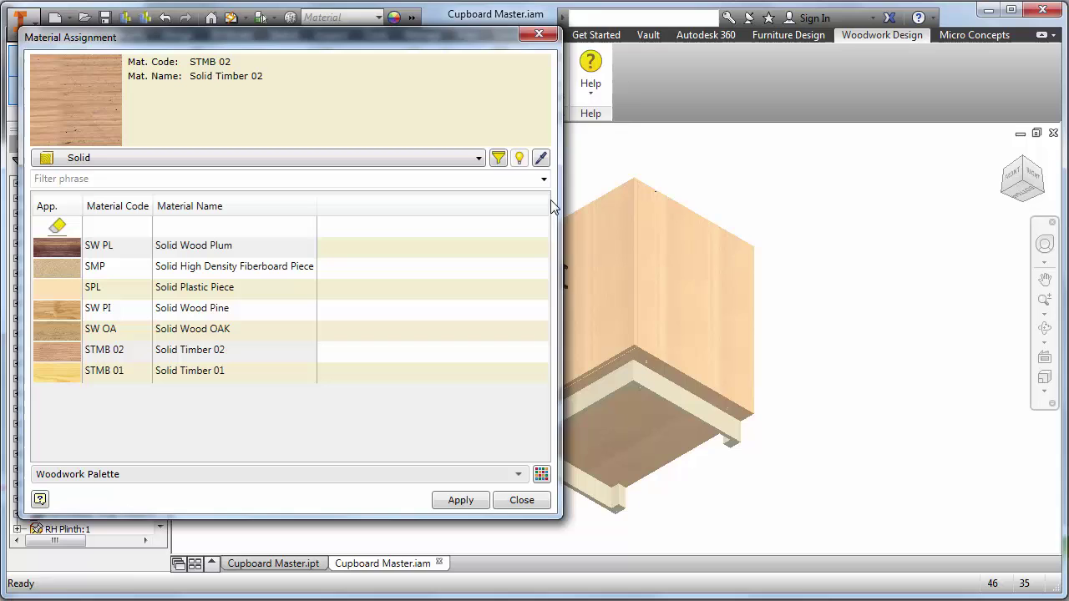
middle_click_drag(804, 245, 972, 199)
scroll(721, 396, "up", 5)
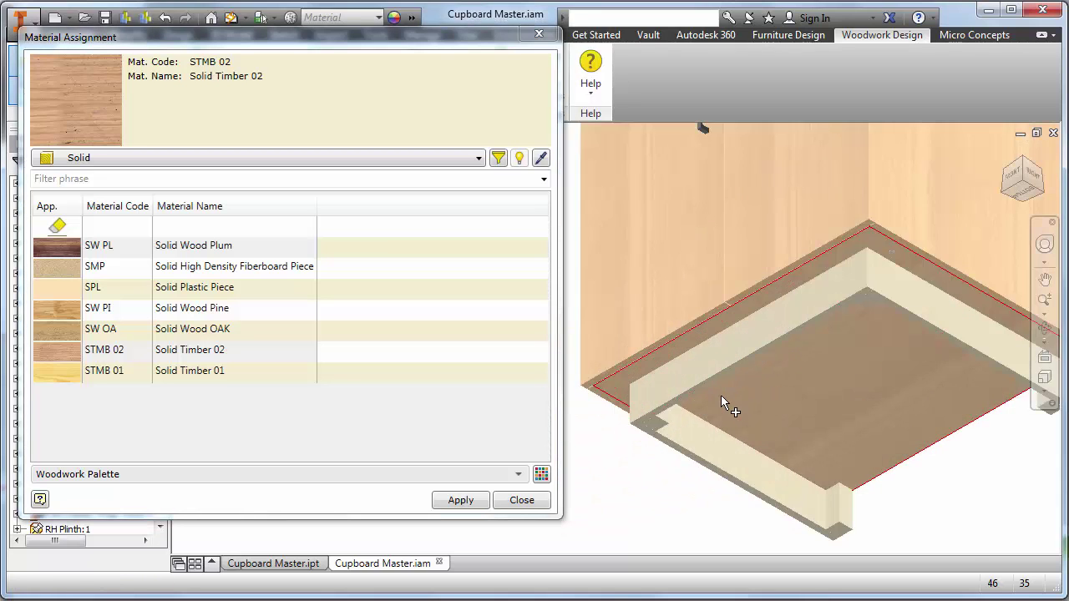
middle_click_drag(675, 389, 848, 257)
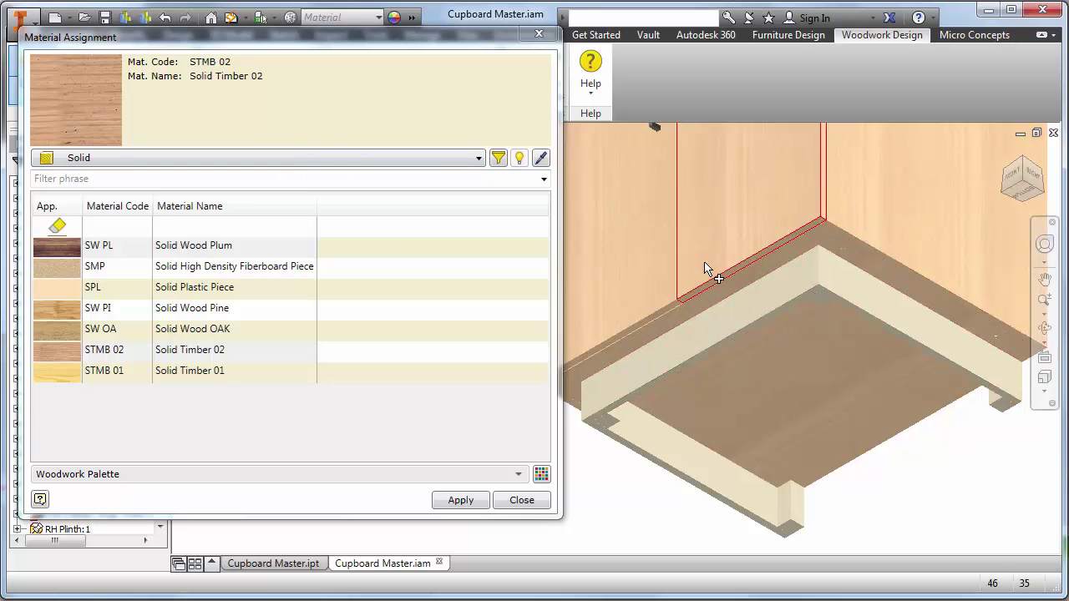
Step: Apply LMDF F01 Laminated Board, sampled from the back panel, to the plinth assembly
left_click(470, 159)
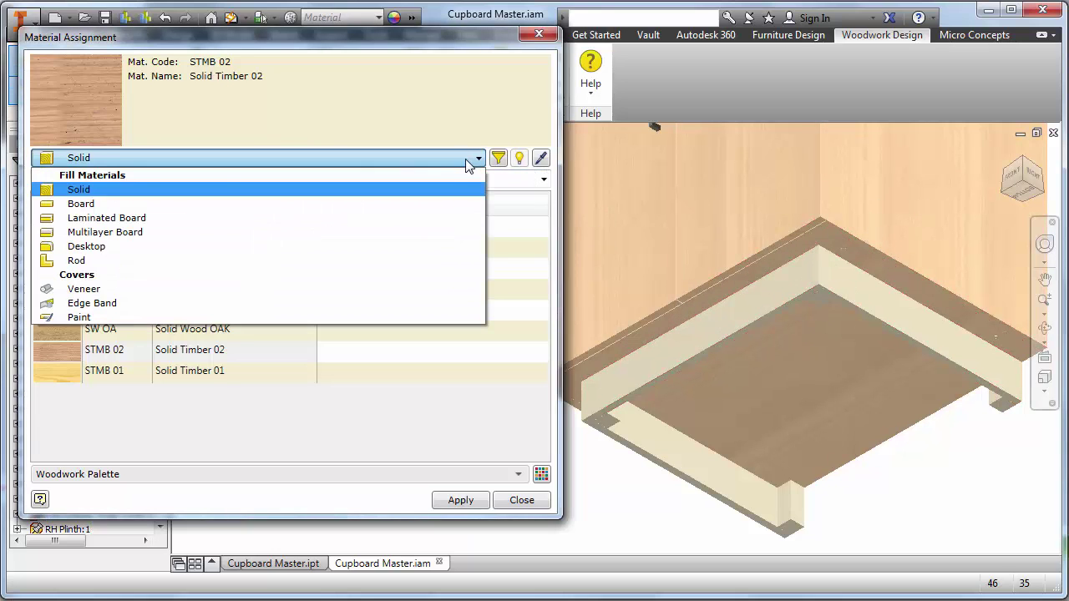
left_click(87, 219)
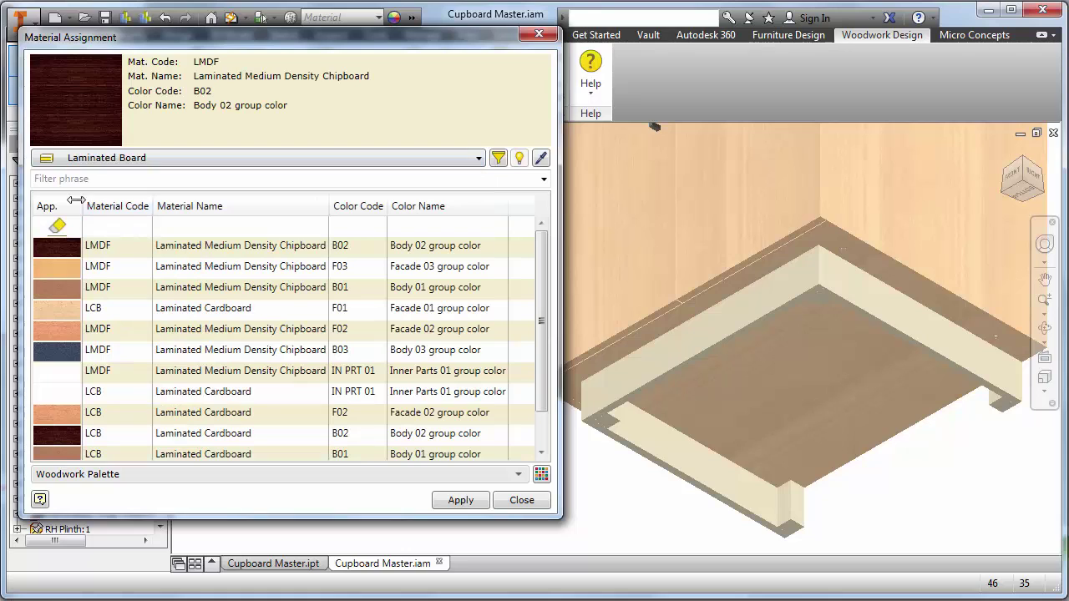
left_click(541, 158)
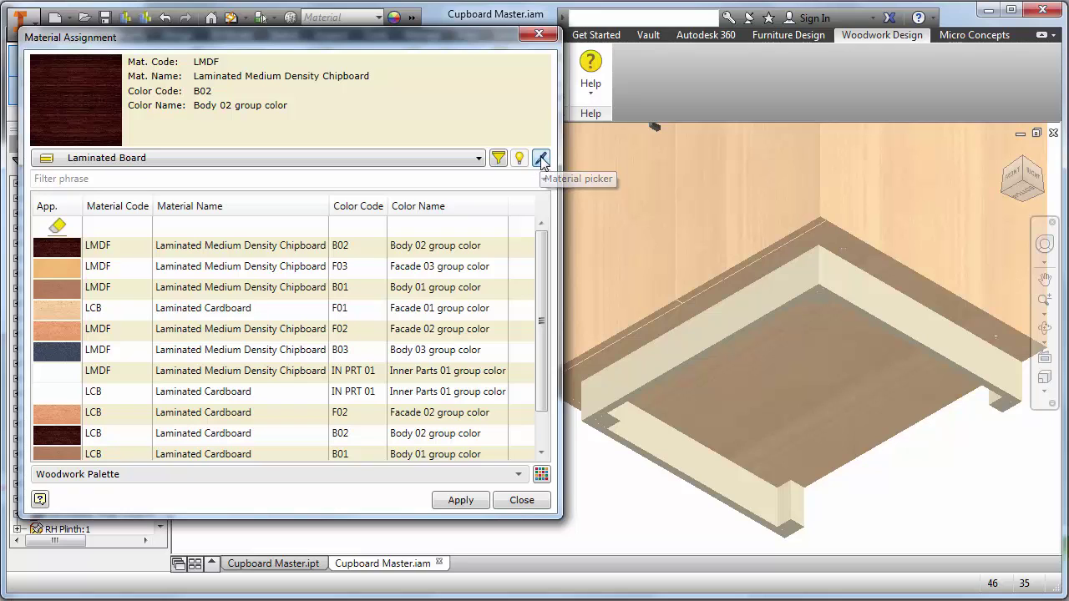
left_click(906, 216)
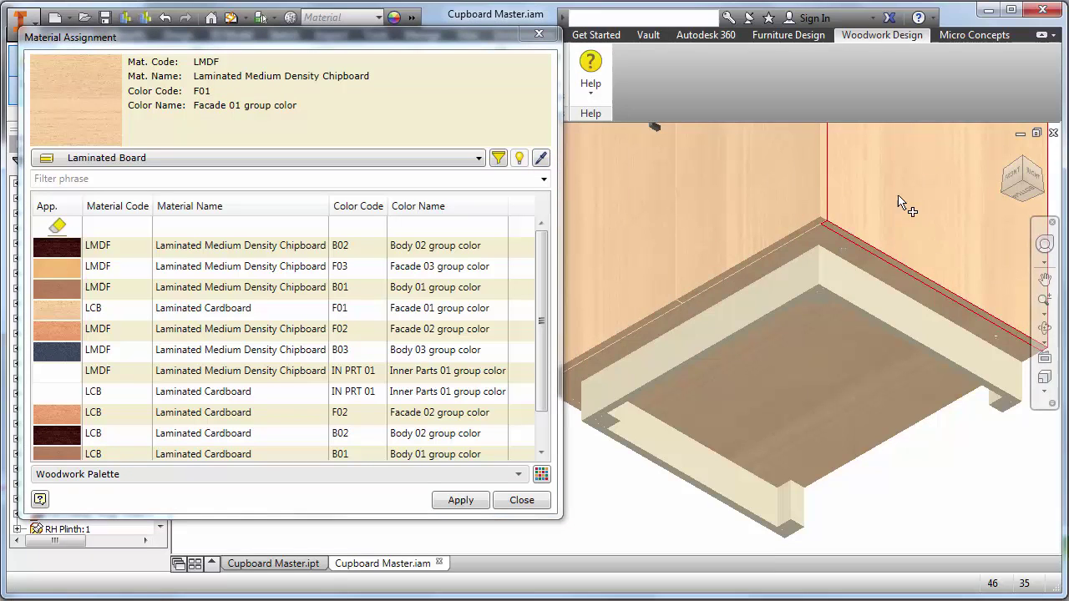
left_click(799, 286)
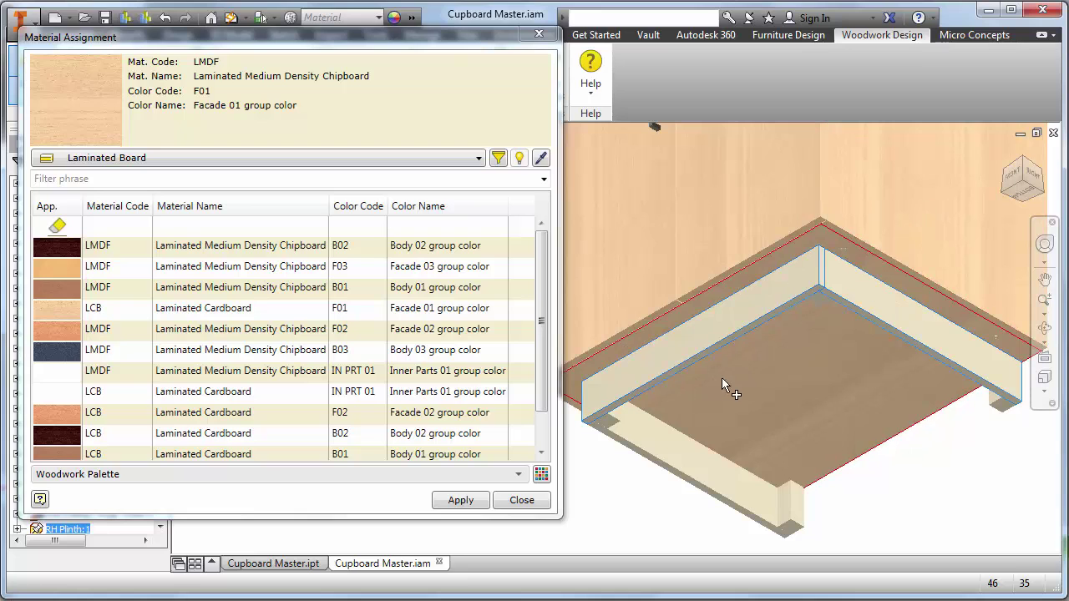
left_click(480, 505)
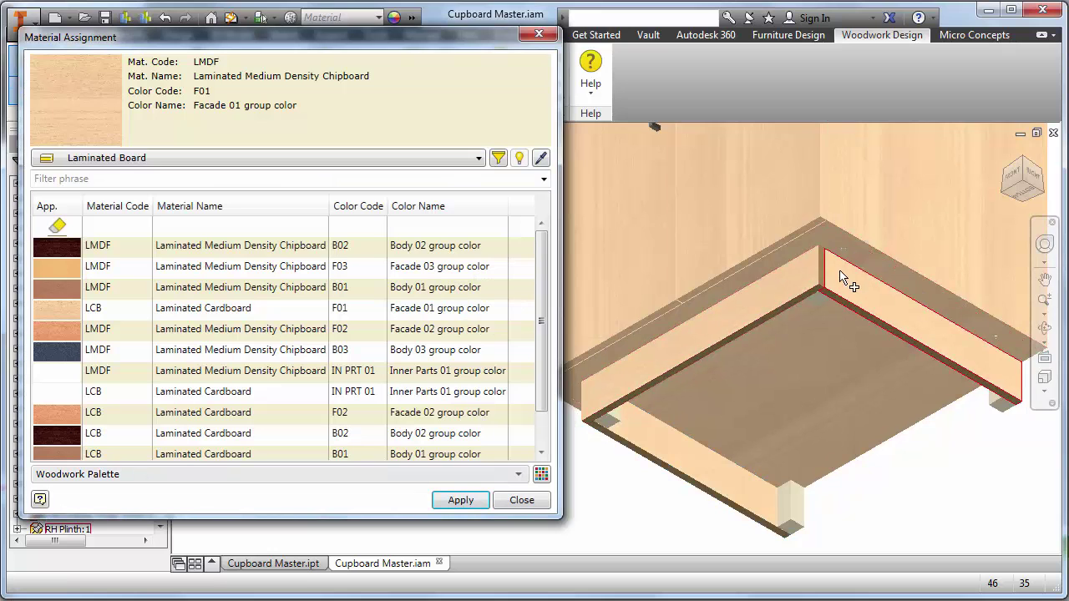
Step: Bring up the list of material types
scroll(835, 297, "up", 3)
scroll(836, 301, "up", 3)
scroll(752, 334, "down", 1)
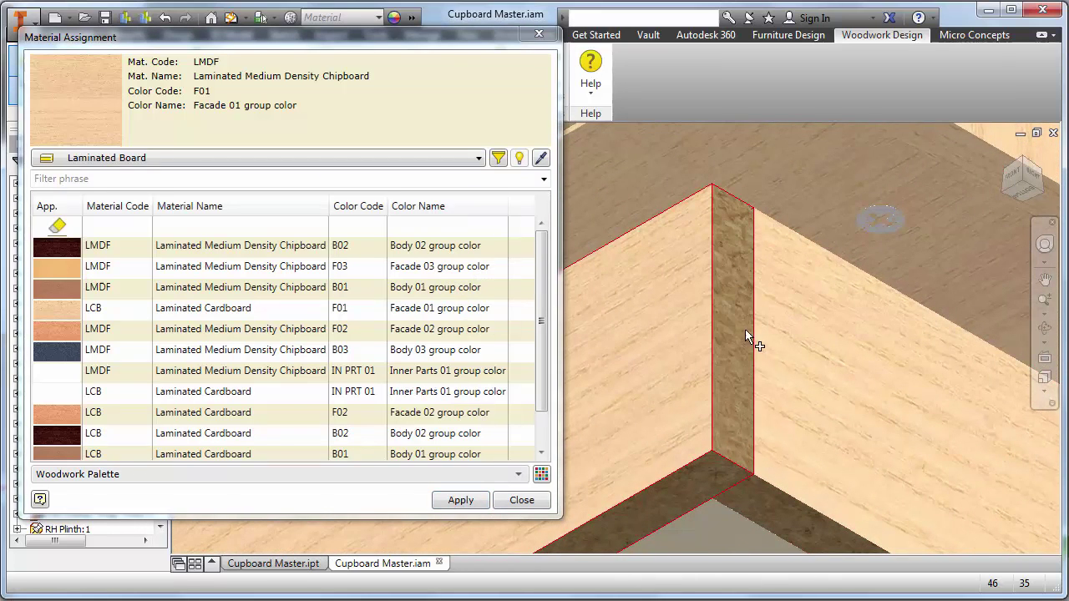
scroll(614, 322, "down", 2)
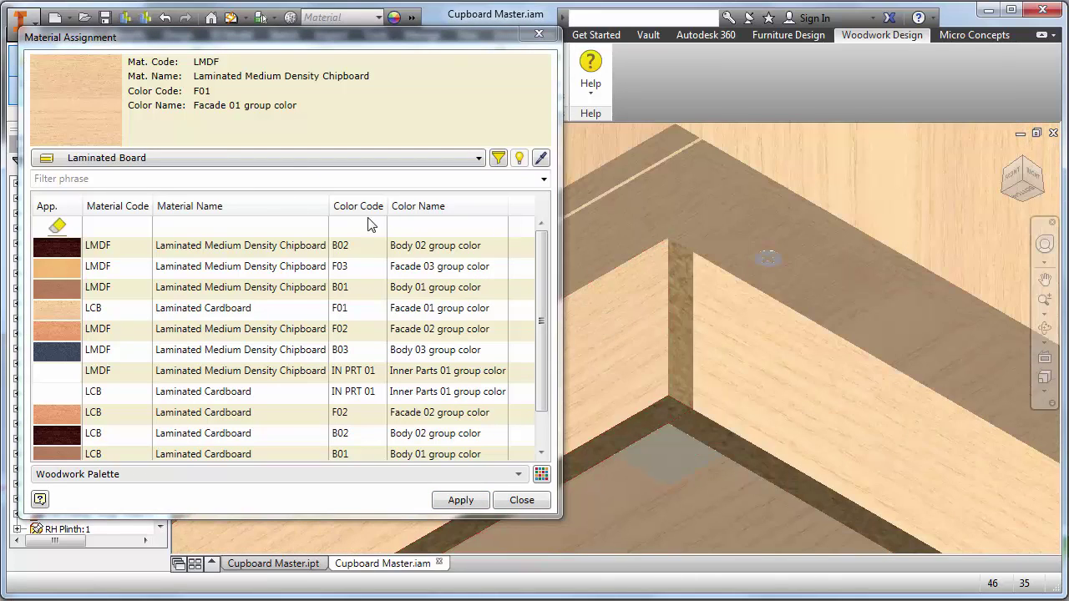
left_click(286, 161)
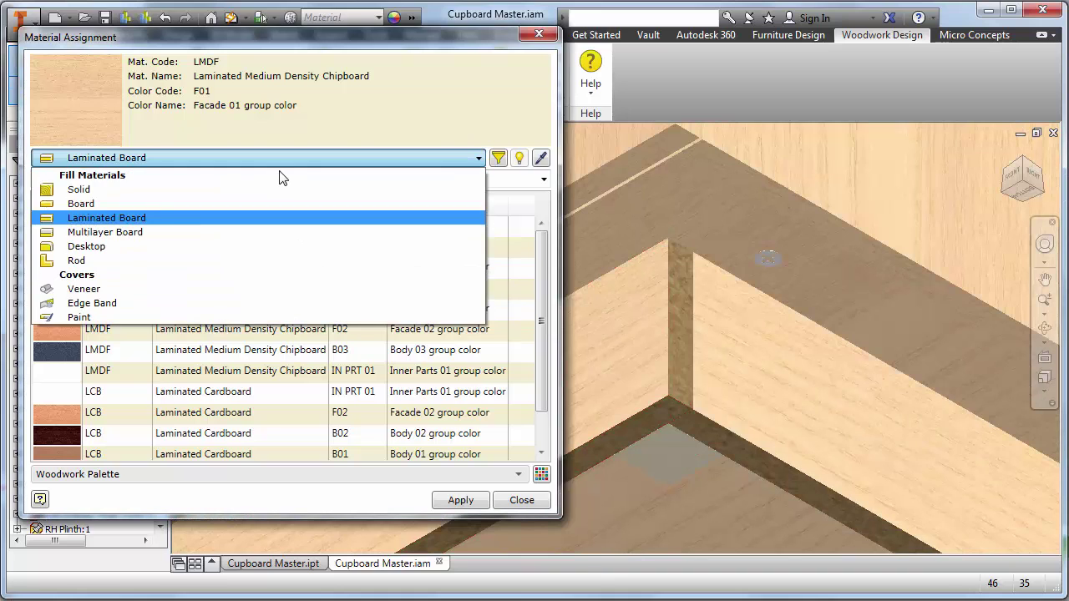
Step: Sample the PVC F01 2 mm edge band and select the first plinth end edge
left_click(95, 305)
left_click(540, 157)
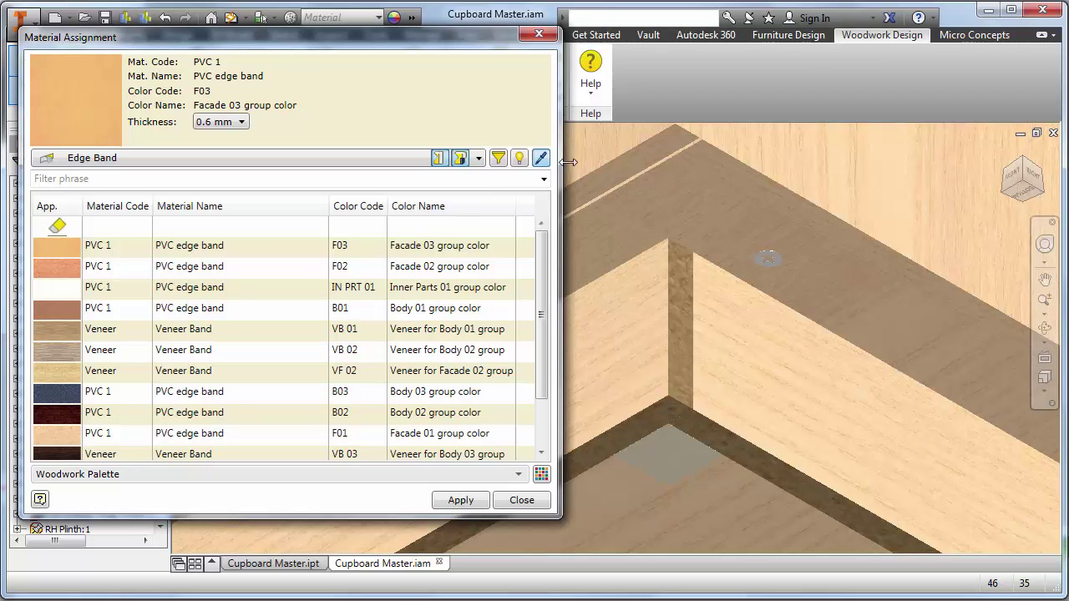
left_click(668, 178)
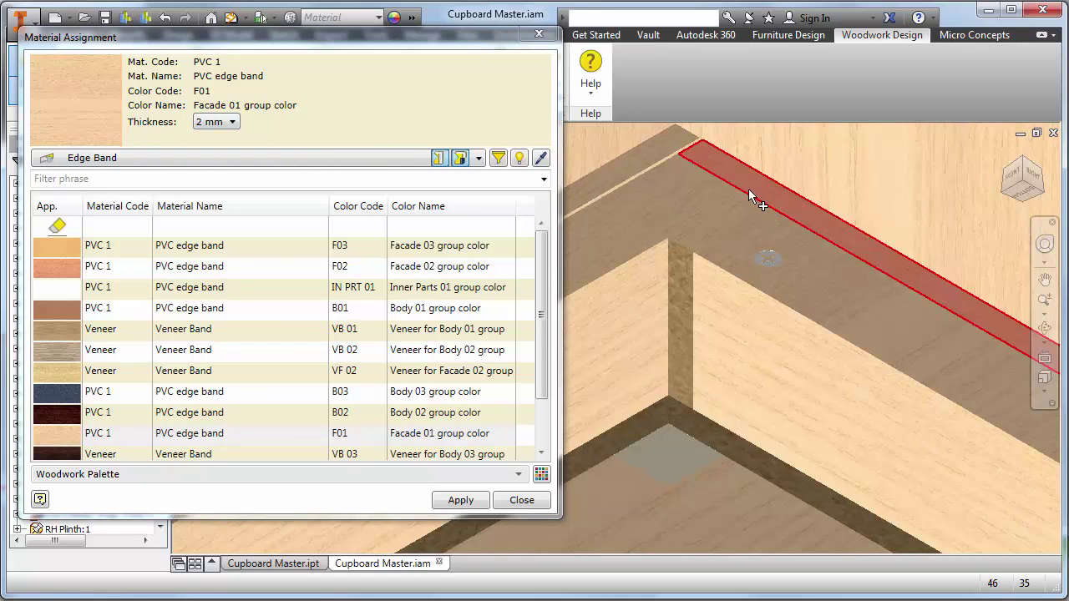
scroll(684, 304, "down", 3)
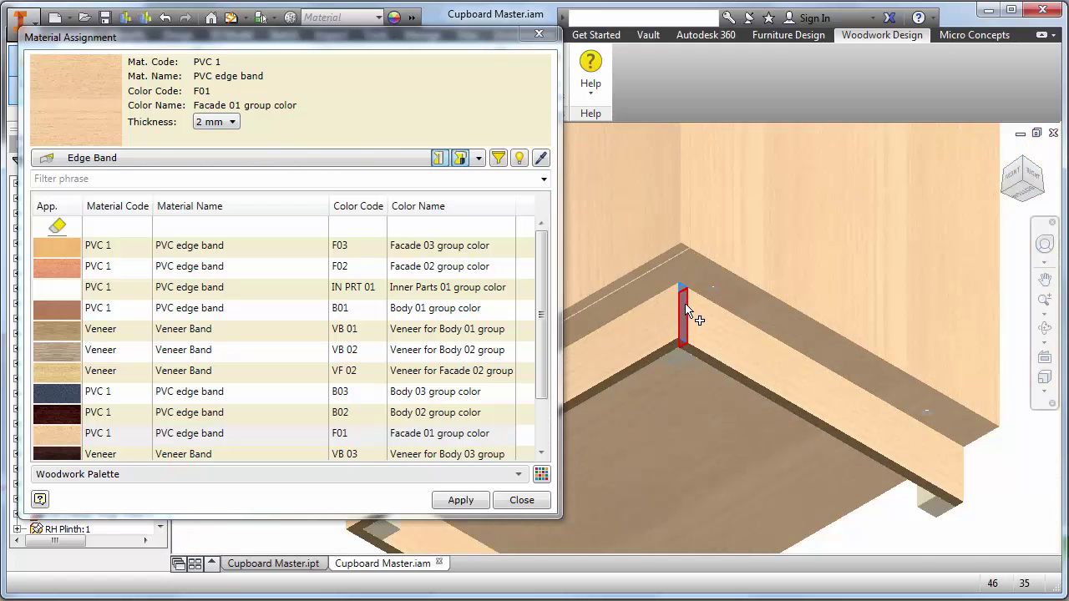
left_click(688, 308)
Step: Check the opposite plinth ends and apply the 2 mm PVC edge band to the chosen edges
middle_click_drag(710, 317, 837, 267)
scroll(838, 267, "down", 5)
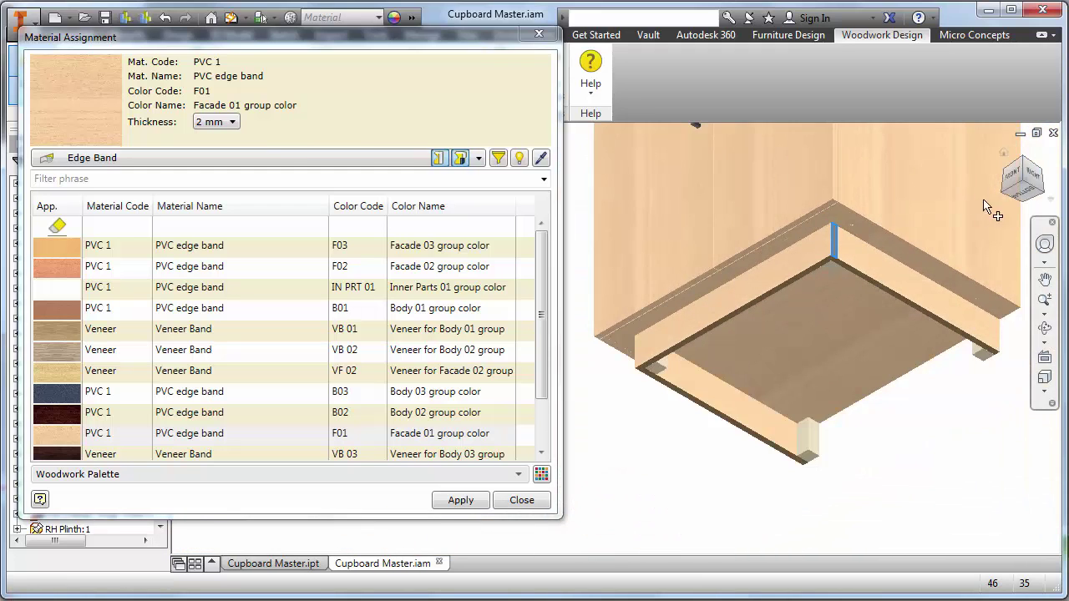
left_click(1013, 197)
scroll(614, 368, "up", 5)
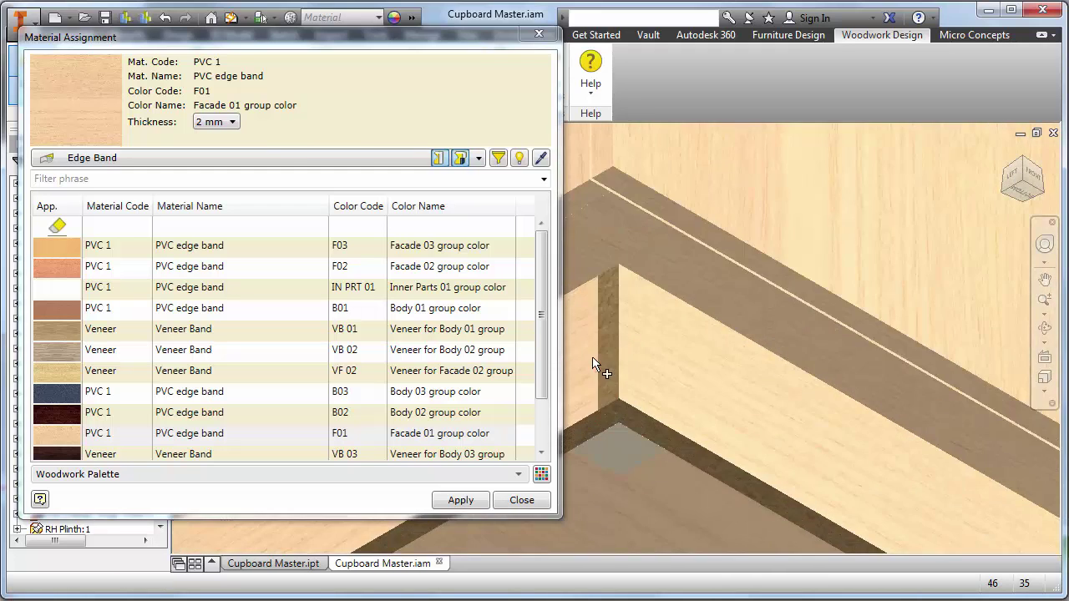
scroll(616, 353, "down", 5)
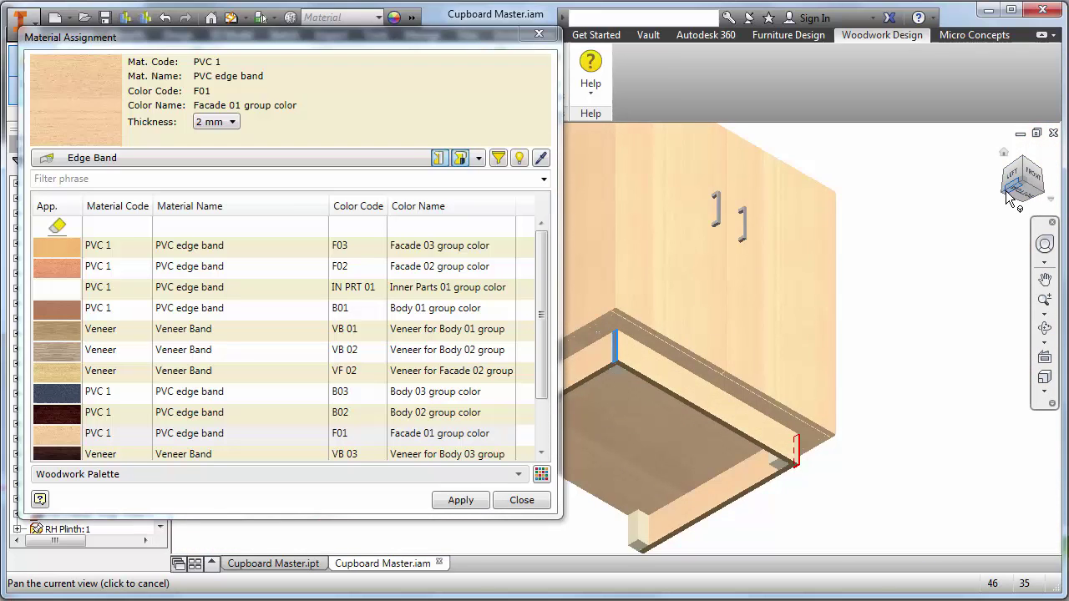
middle_click_drag(885, 251, 676, 362)
scroll(823, 317, "up", 5)
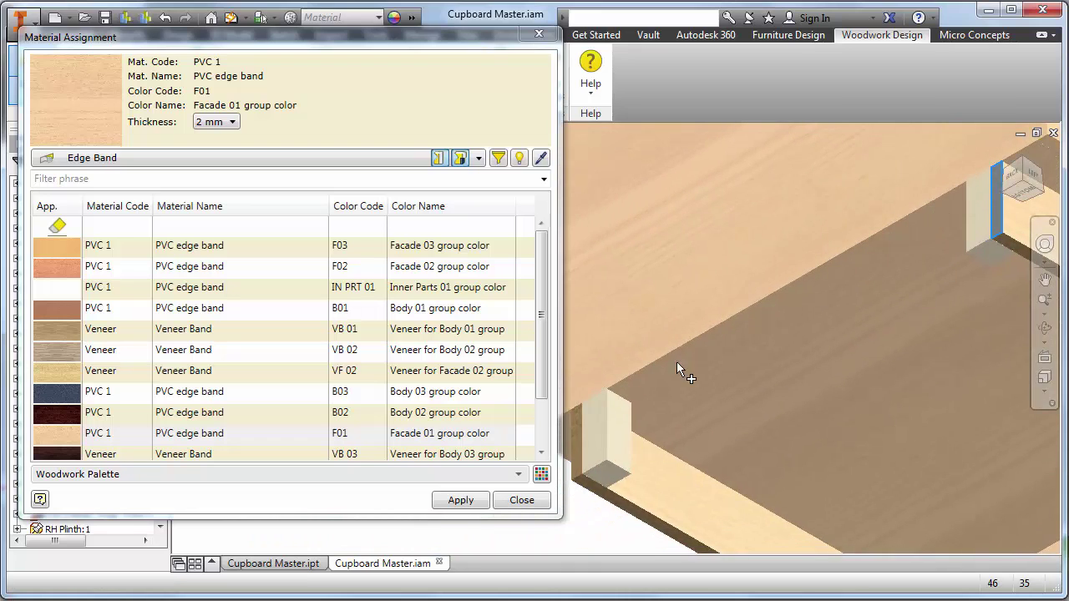
middle_click_drag(622, 399, 663, 387, "shift")
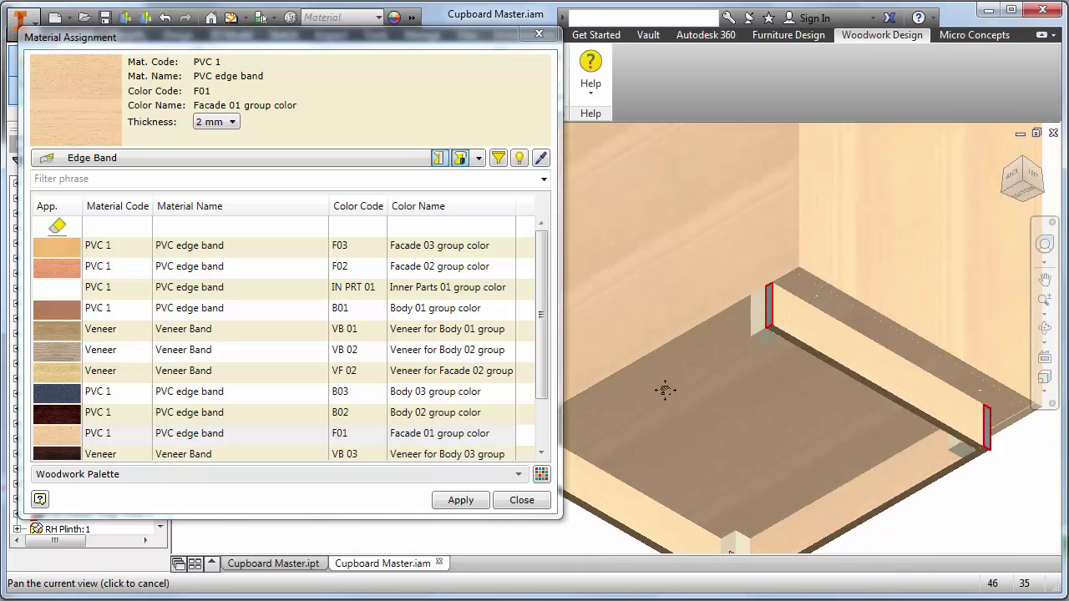
left_click(461, 500)
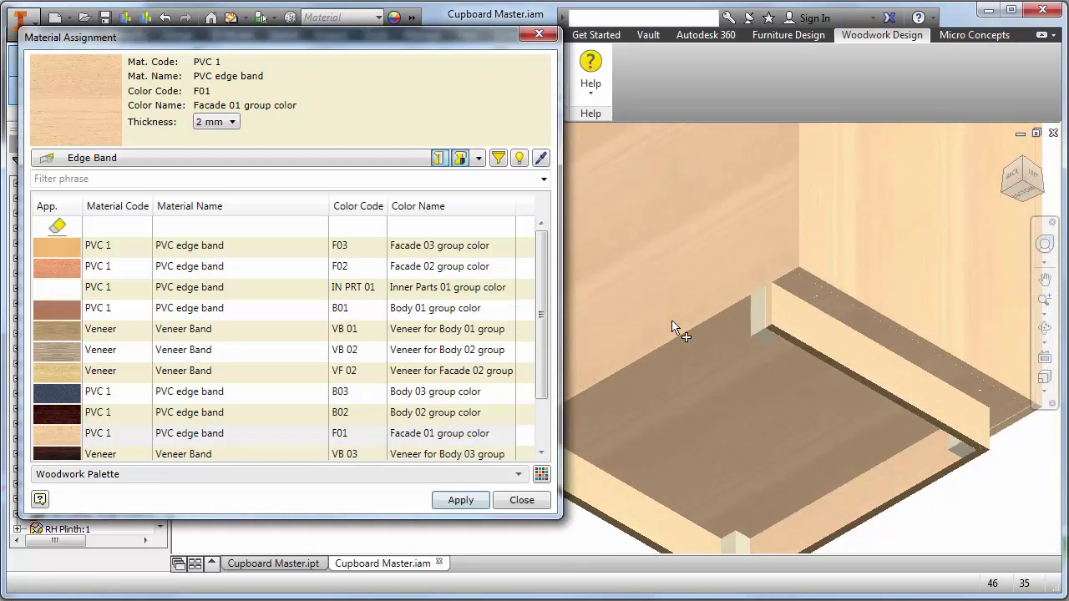
middle_click_drag(675, 328, 731, 312)
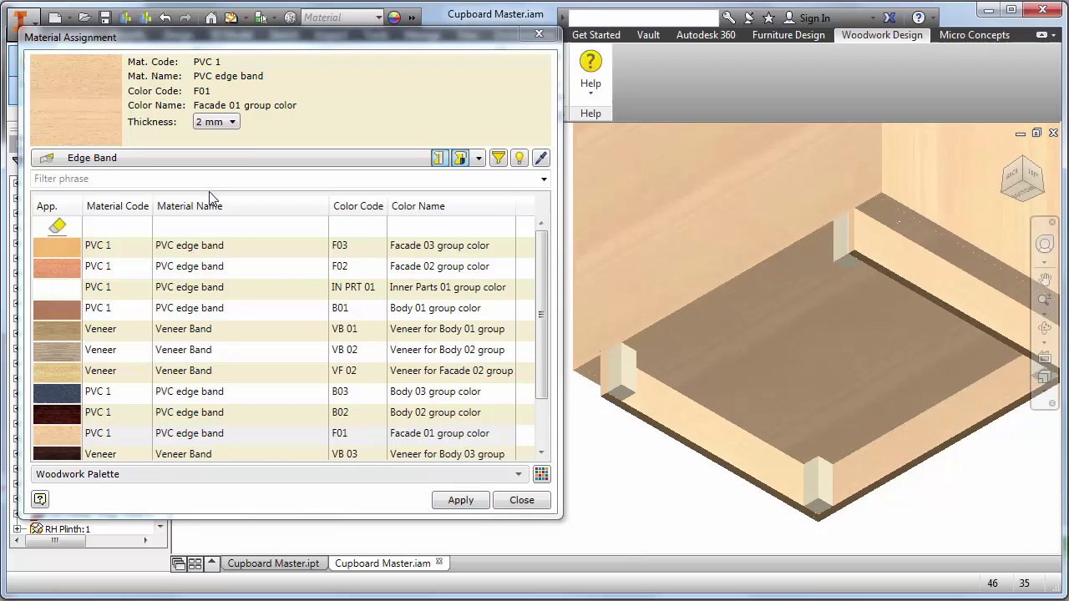
Step: Assign Solid Timber 02 solid material to all four corner plinth blocks
left_click(240, 157)
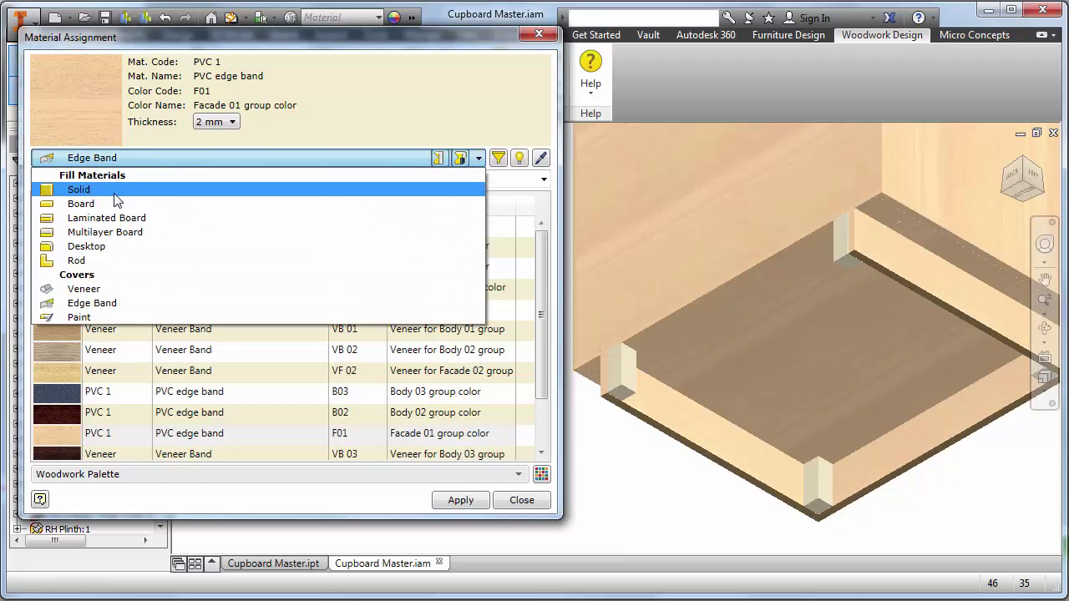
left_click(87, 190)
left_click(107, 351)
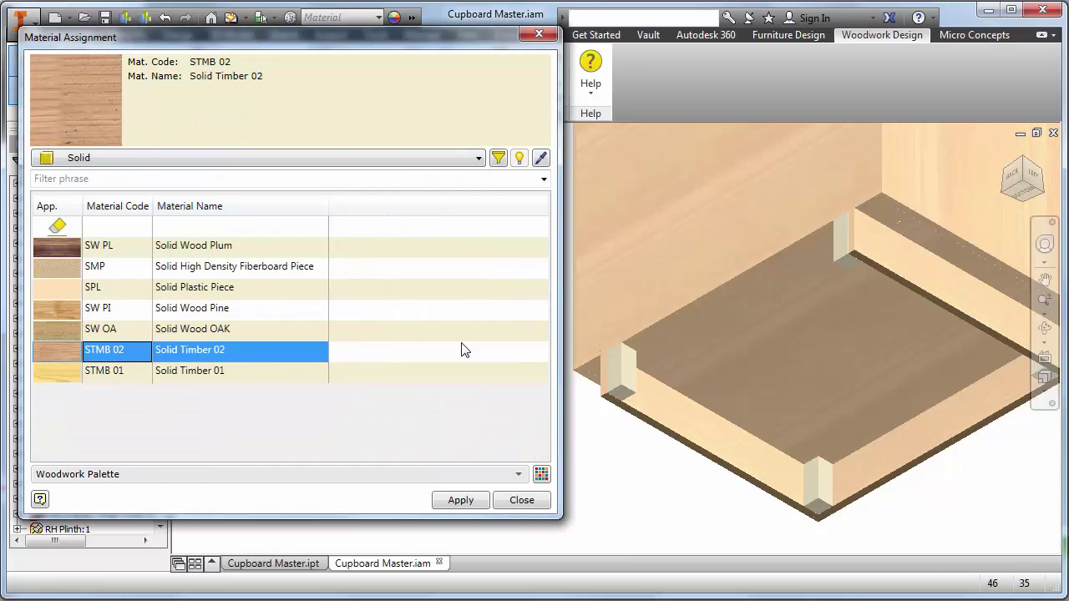
left_click(626, 373)
scroll(625, 372, "down", 2)
left_click(754, 305)
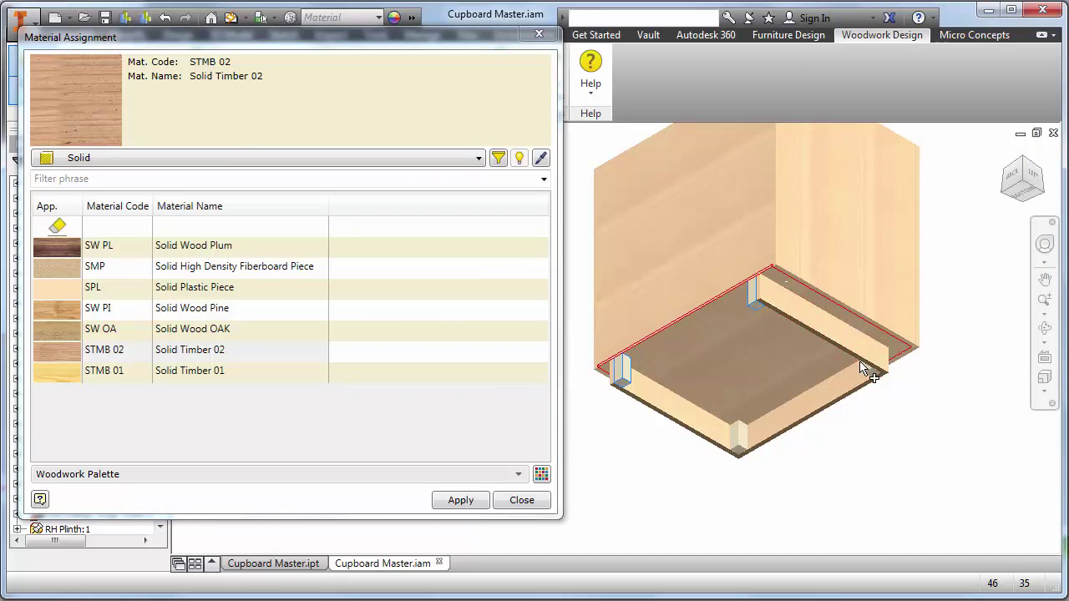
left_click(869, 372)
left_click(740, 445)
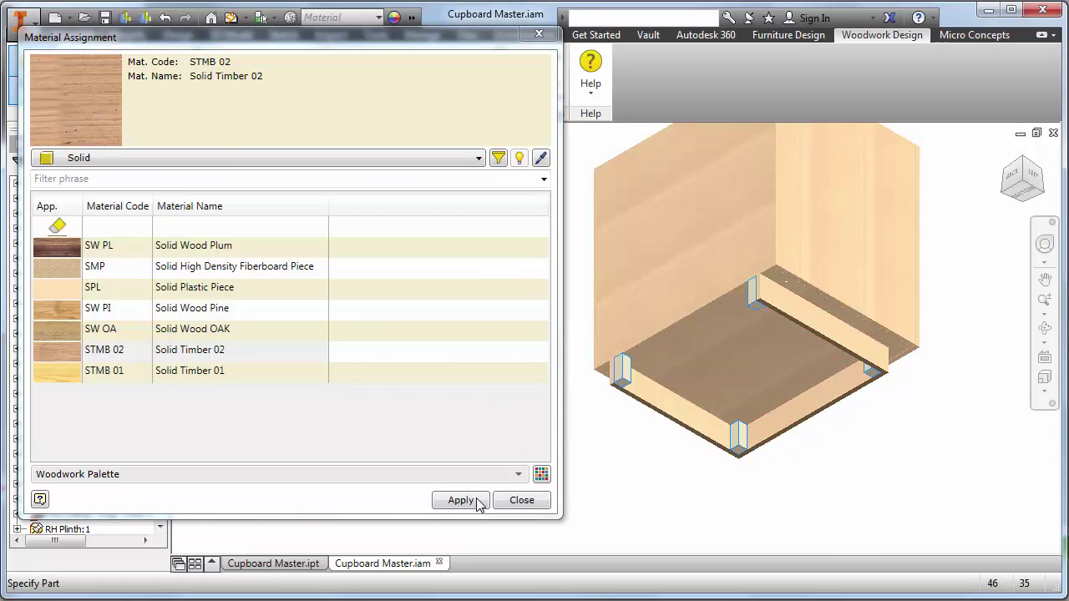
left_click(461, 501)
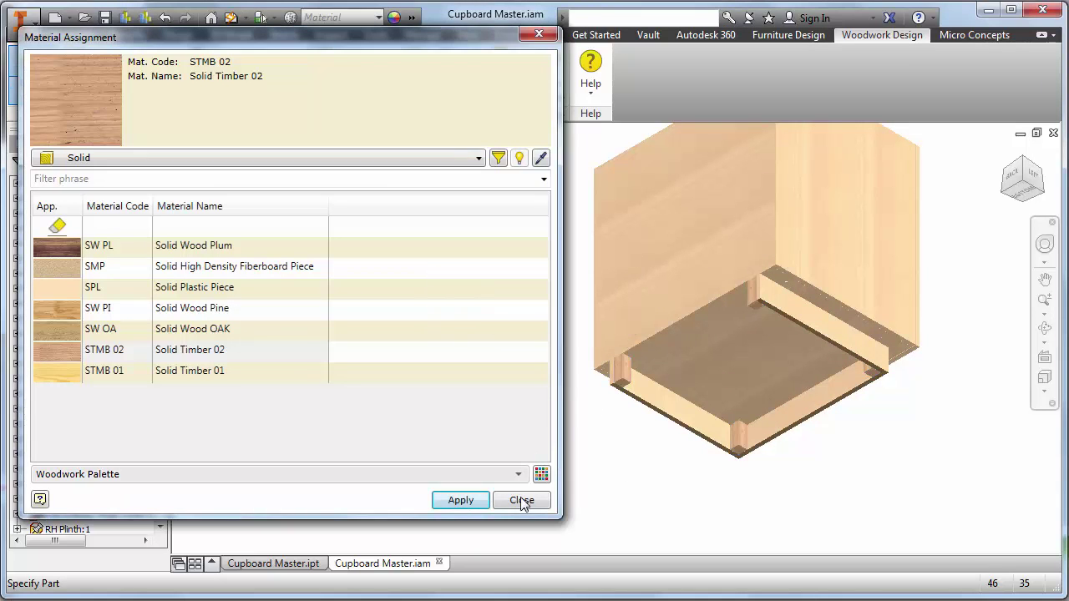
Step: Close Material Assignment, return to home view, save assembly and plinth parts, then generate the BOM
left_click(522, 501)
left_click(1006, 155)
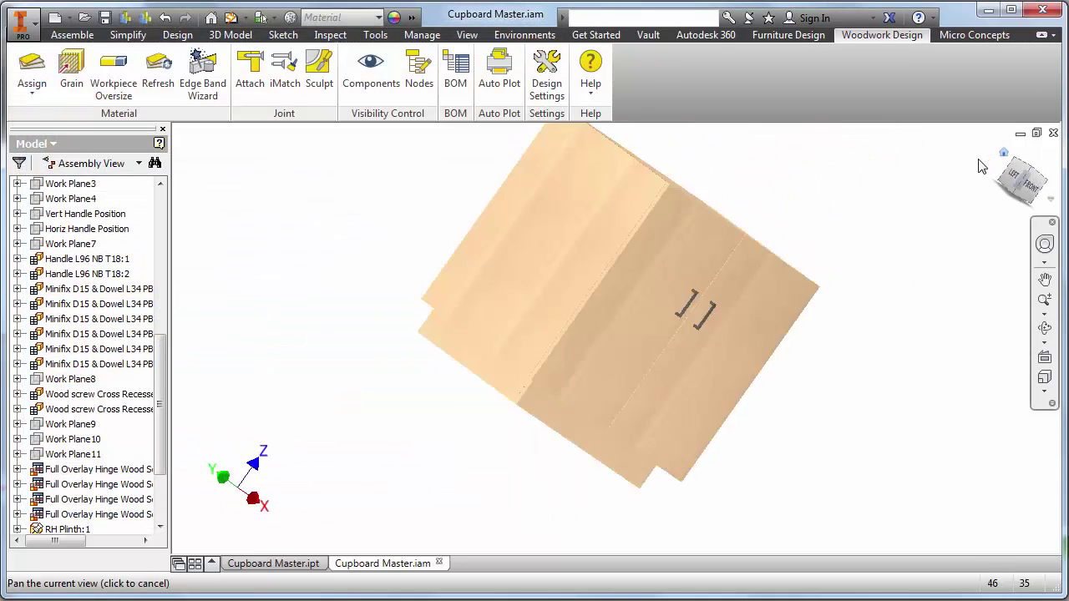
left_click(106, 18)
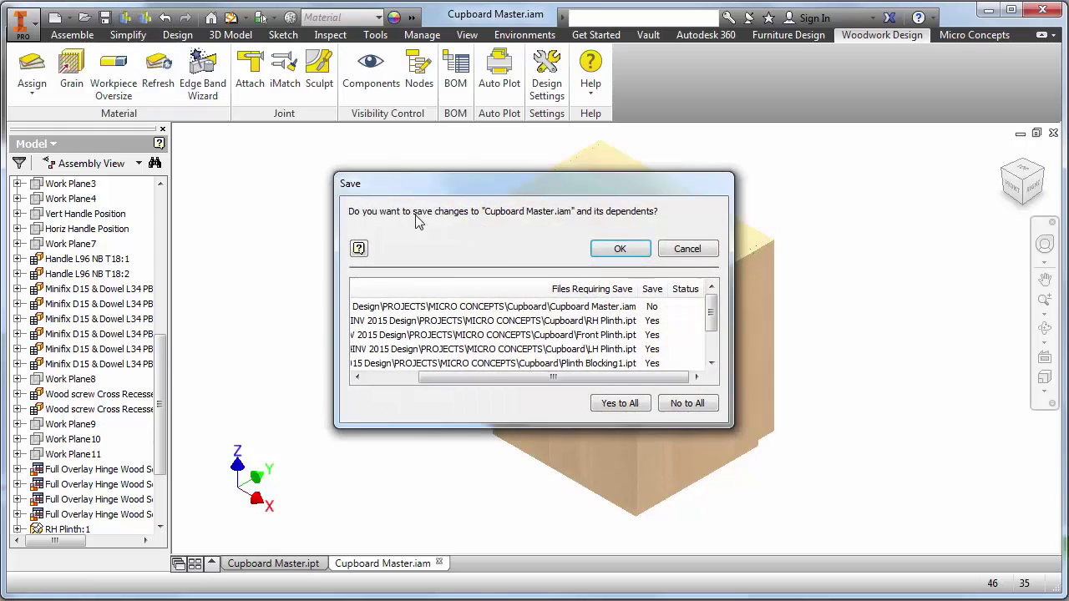
left_click(644, 255)
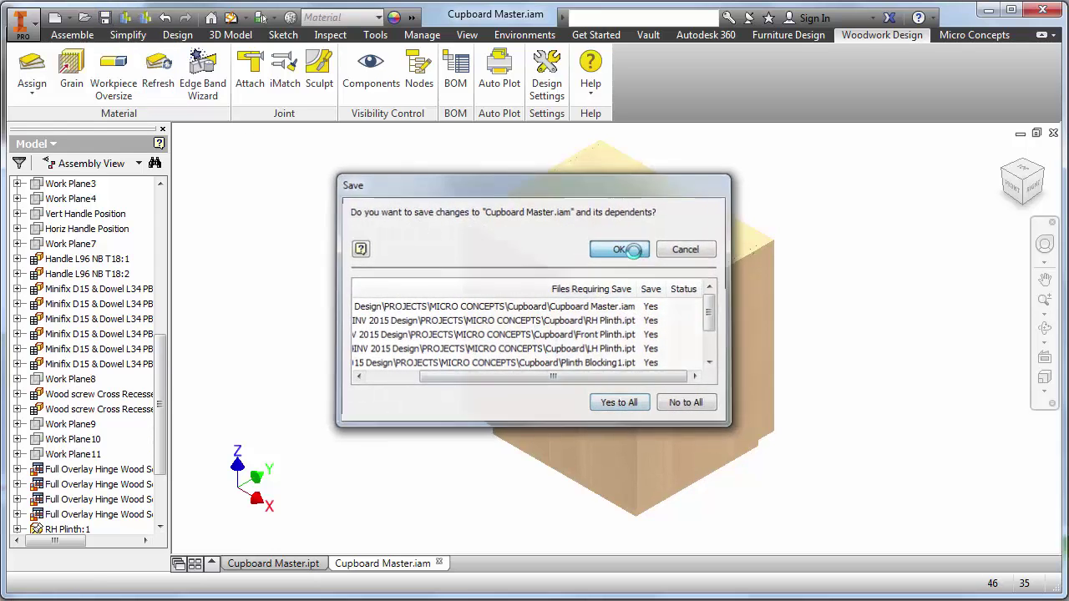
left_click(456, 74)
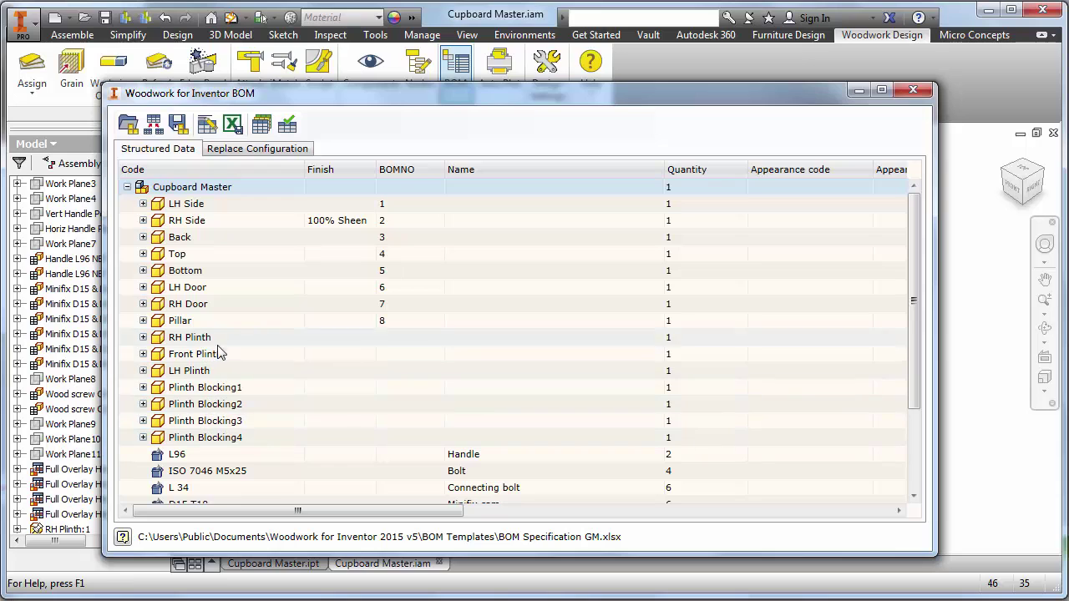
scroll(230, 413, "down", 2)
scroll(231, 413, "down", 1)
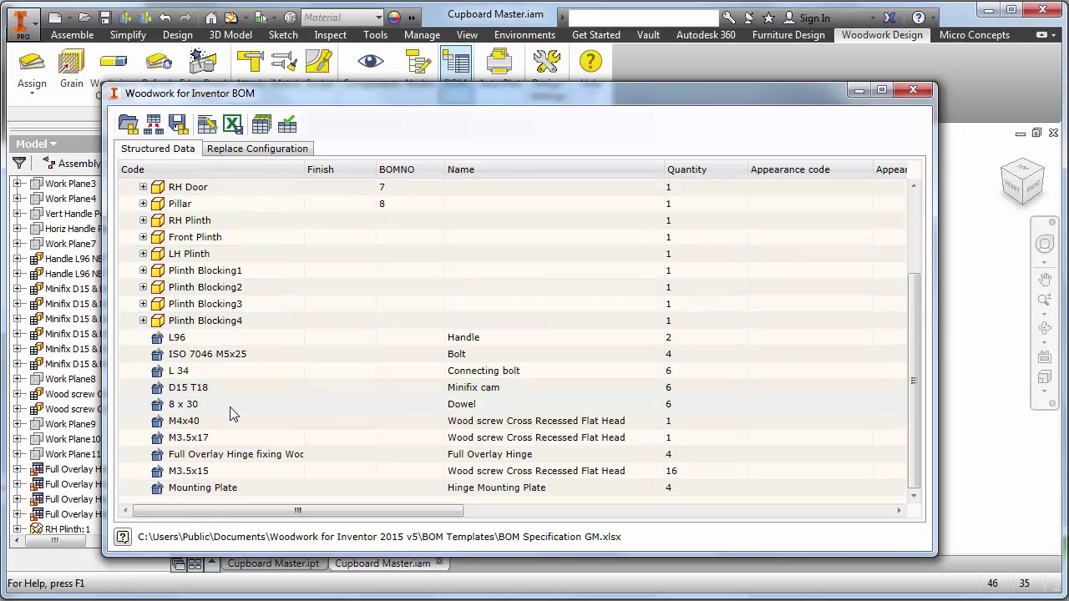
left_click(143, 254)
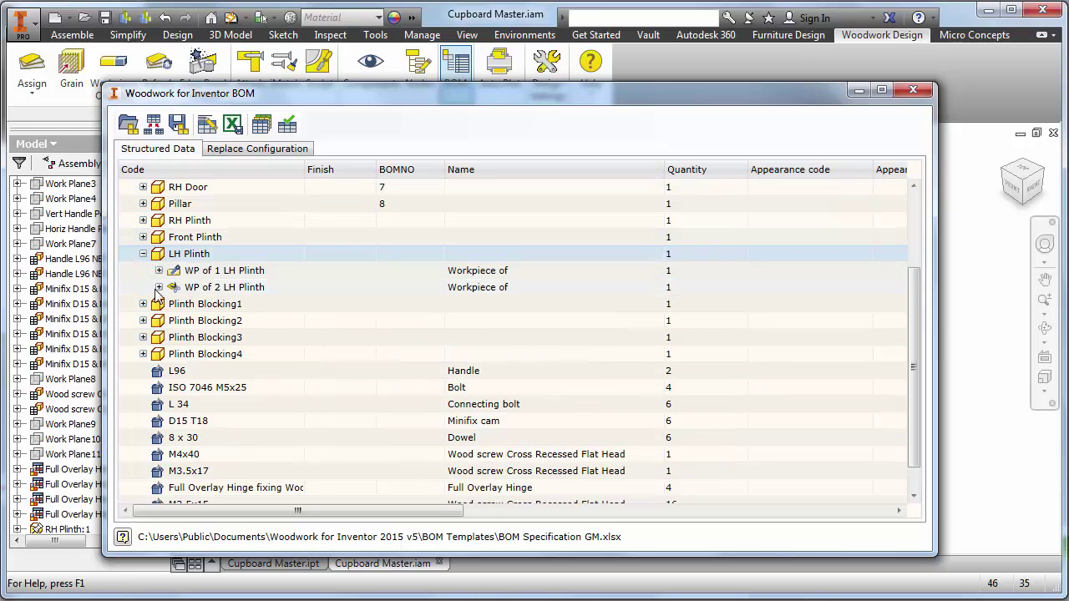
left_click(159, 271)
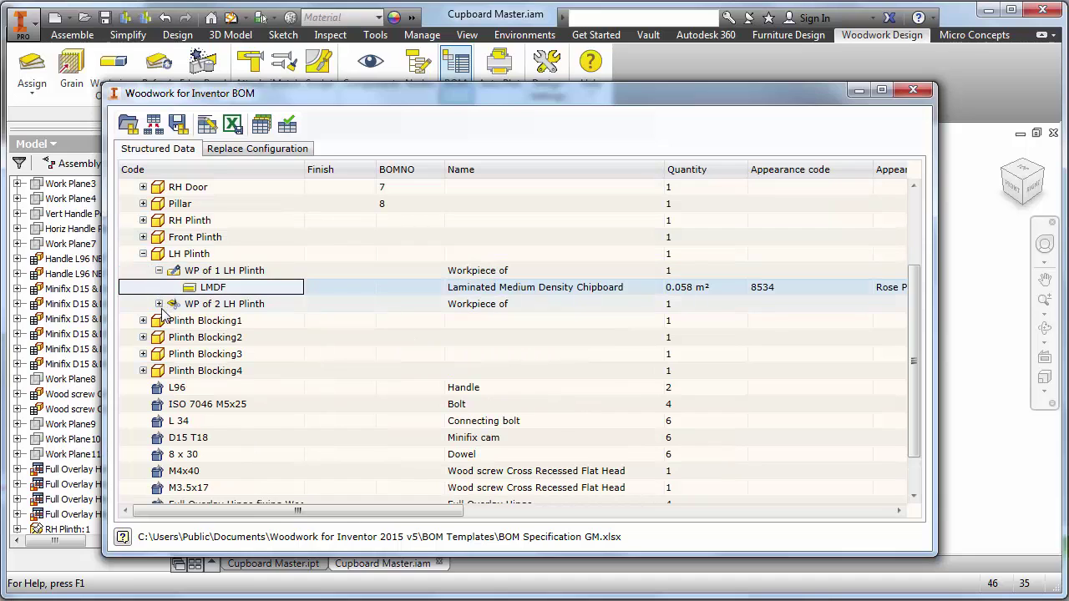
left_click(159, 304)
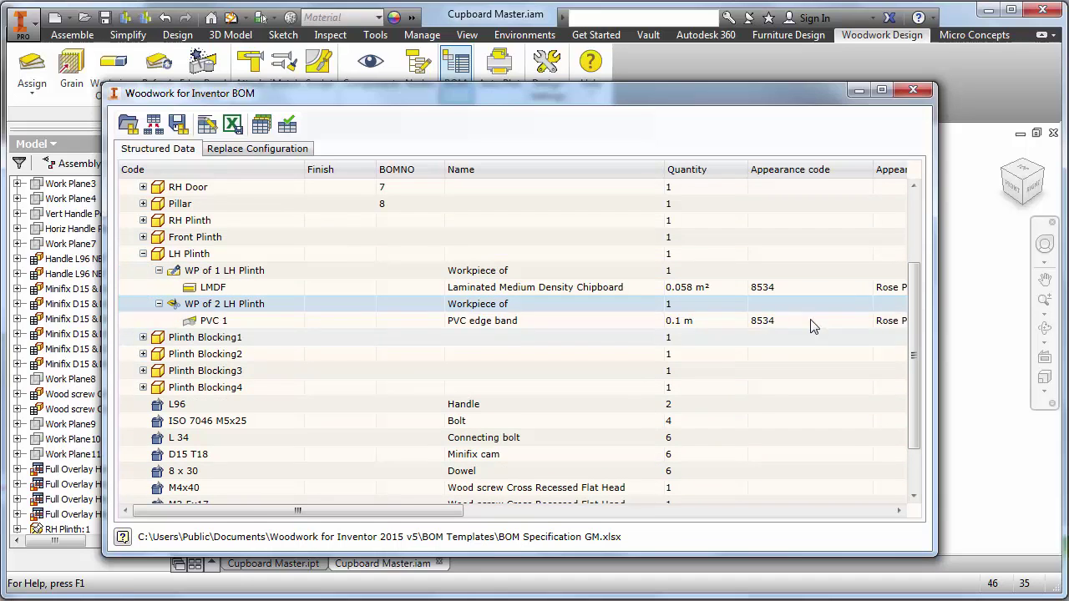
left_click(915, 91)
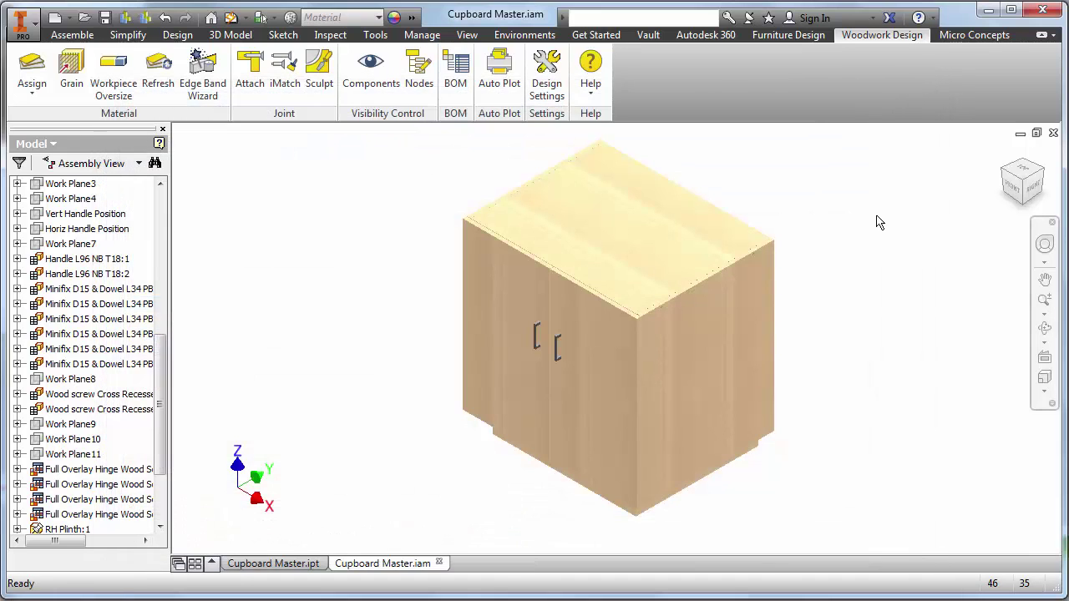